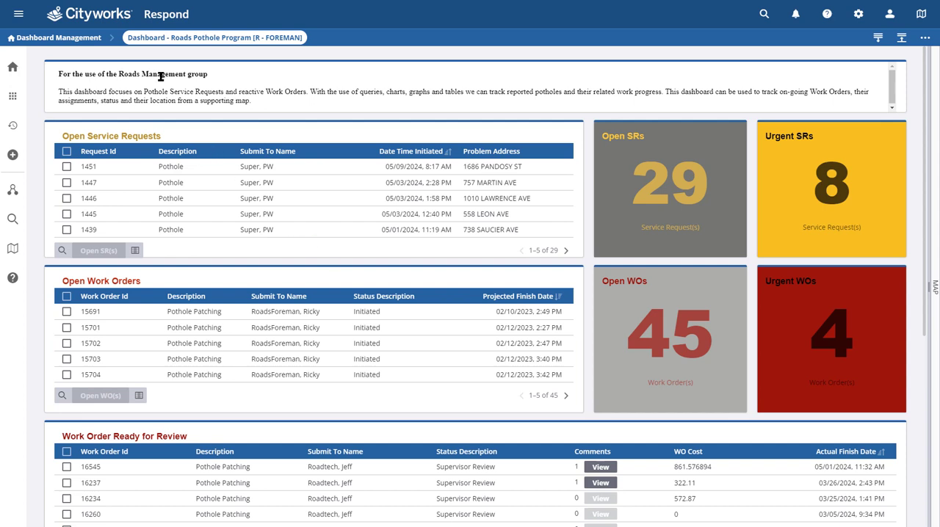
Review the pothole dashboard's open service requests, open work orders, work orders ready for review, and SR and WO maps
left_click(207, 47)
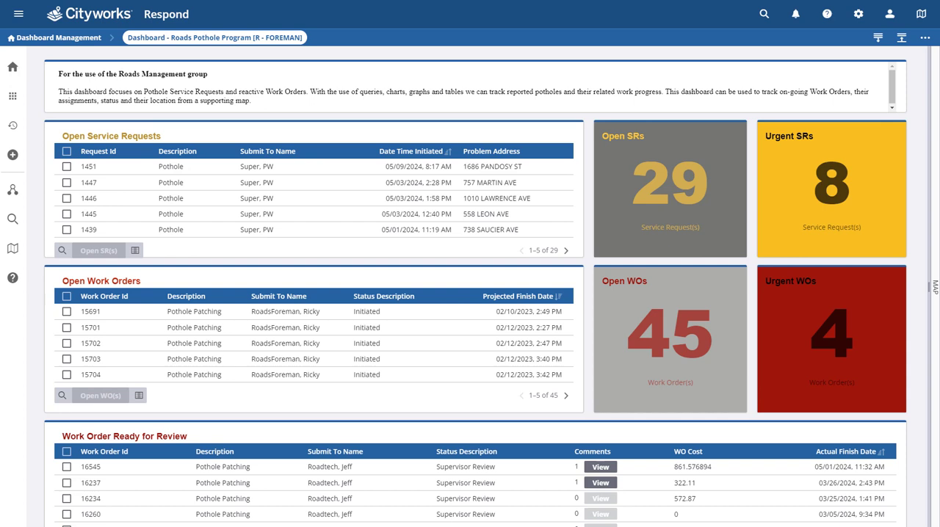
left_click(136, 149)
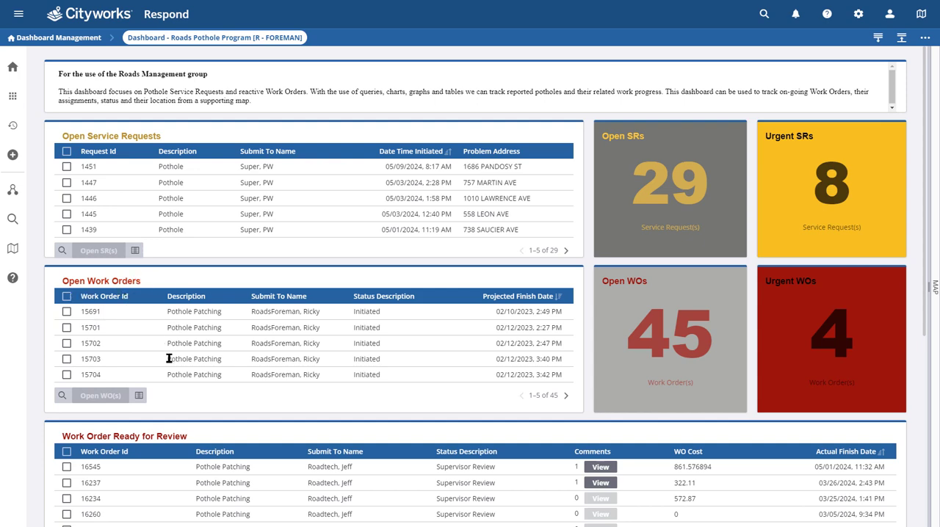
scroll(585, 353, "down", 1)
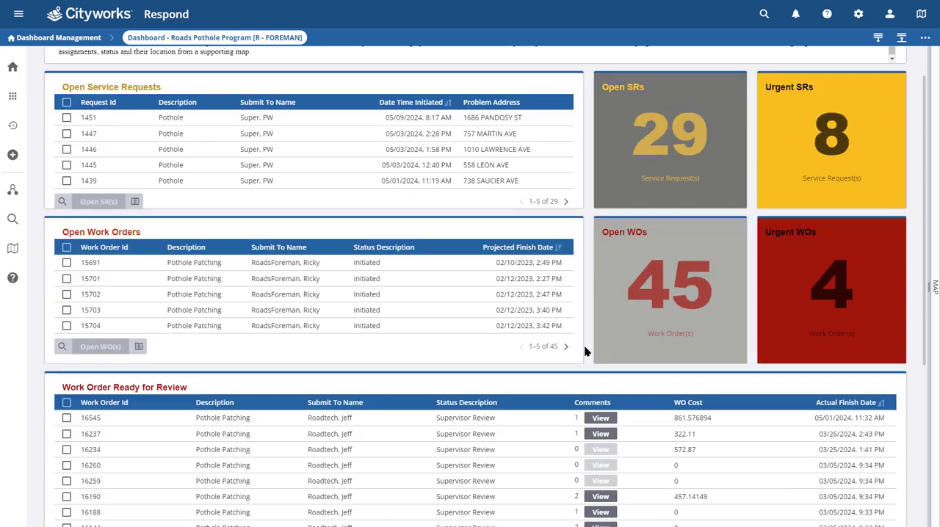
scroll(585, 353, "down", 2)
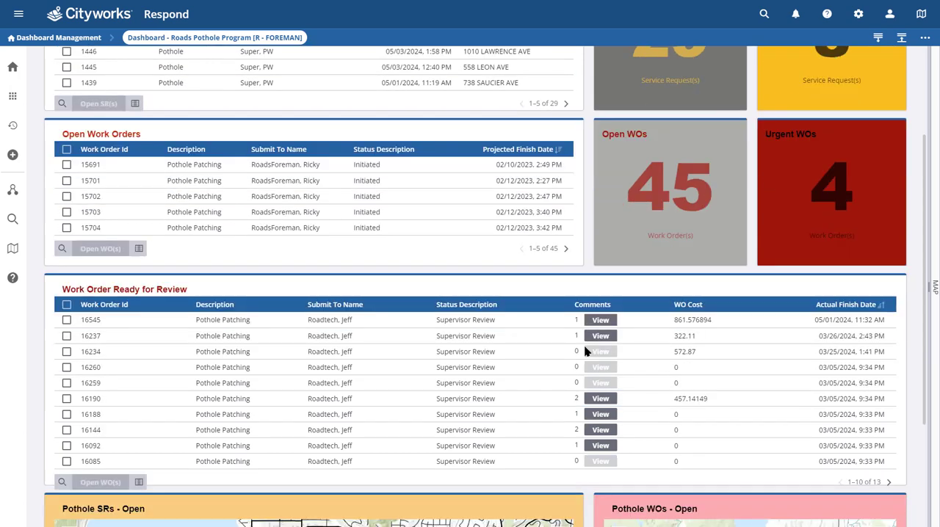
scroll(585, 353, "down", 1)
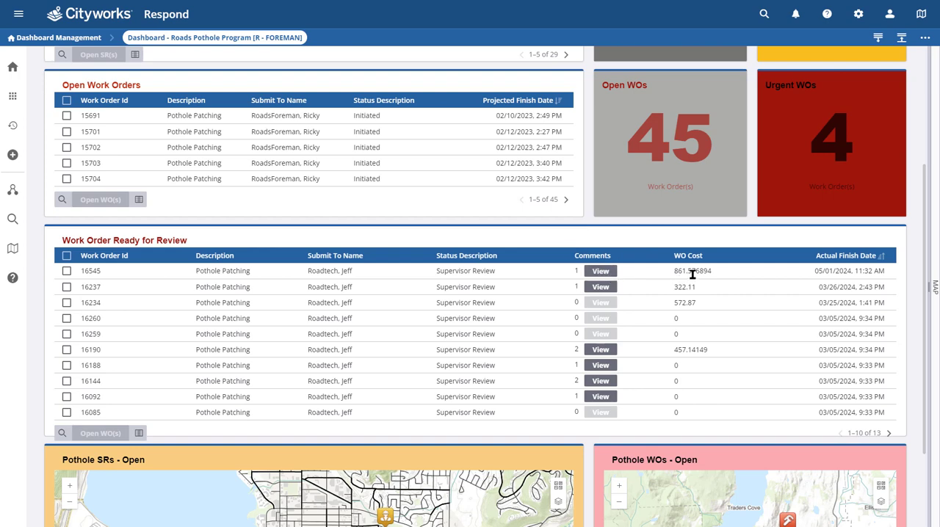
scroll(691, 274, "up", 1)
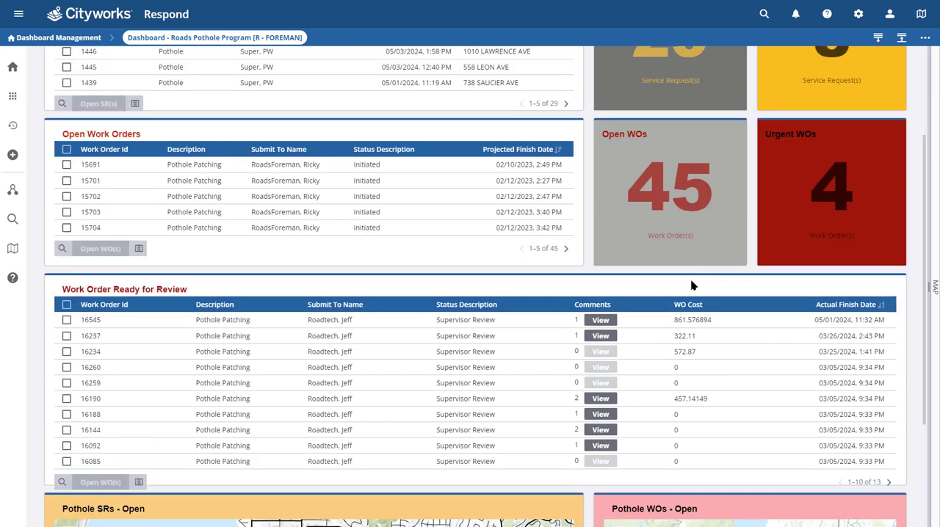
scroll(692, 284, "up", 2)
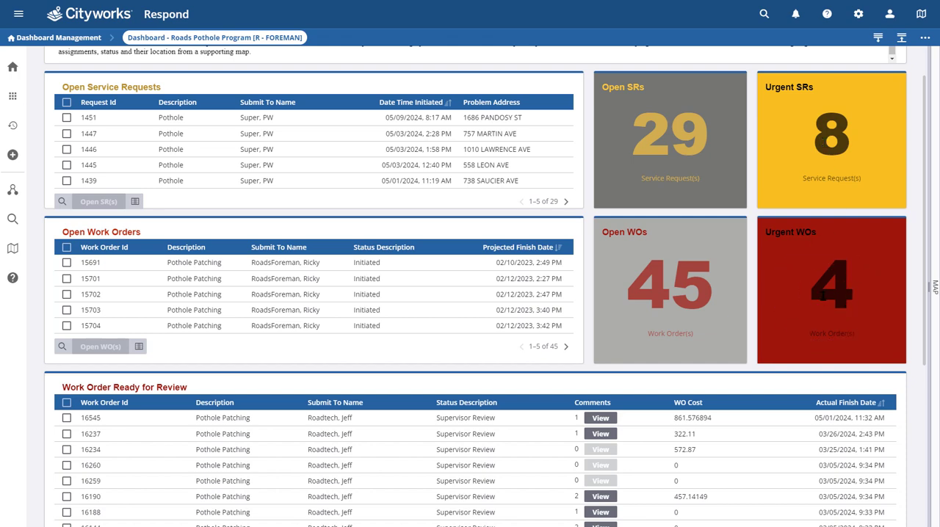
scroll(912, 316, "down", 4)
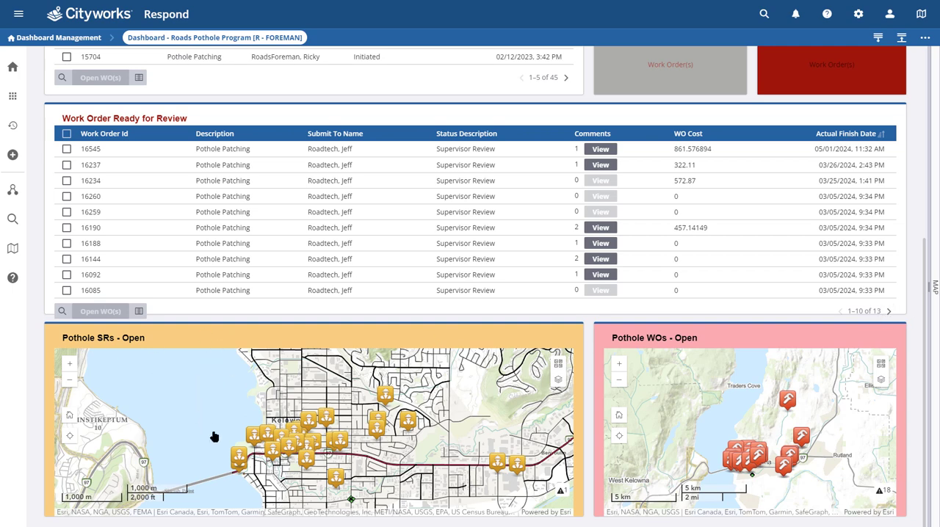
left_click(87, 357)
Open the most recently initiated pothole request from the Open Service Requests list
scroll(924, 292, "up", 4)
scroll(924, 293, "up", 1)
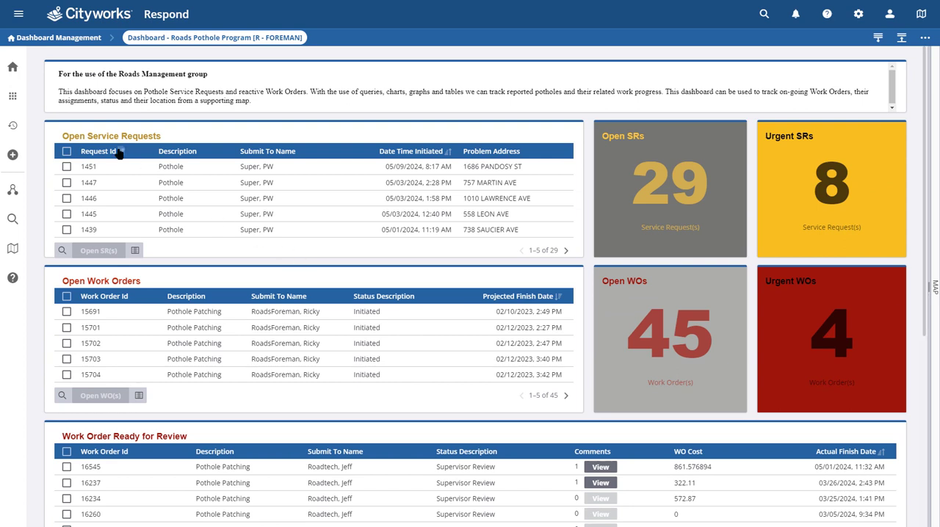
left_click(67, 168)
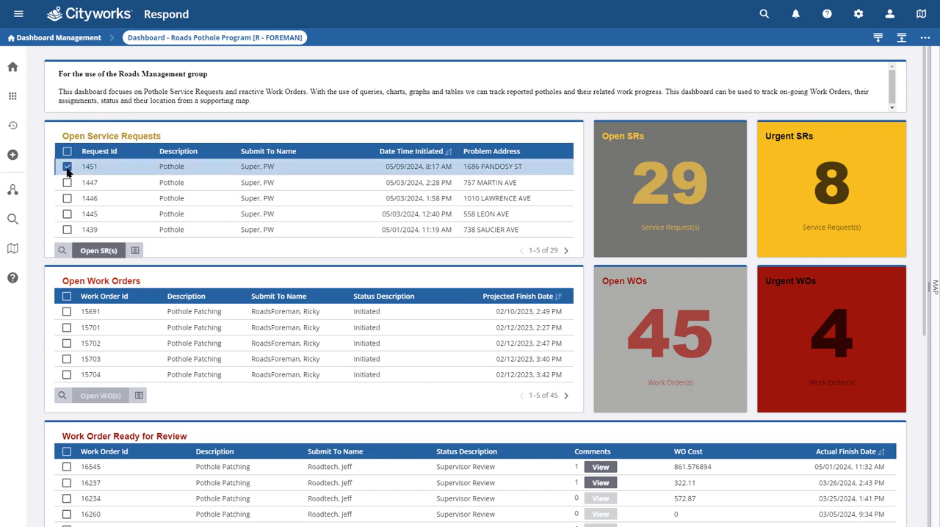
left_click(99, 250)
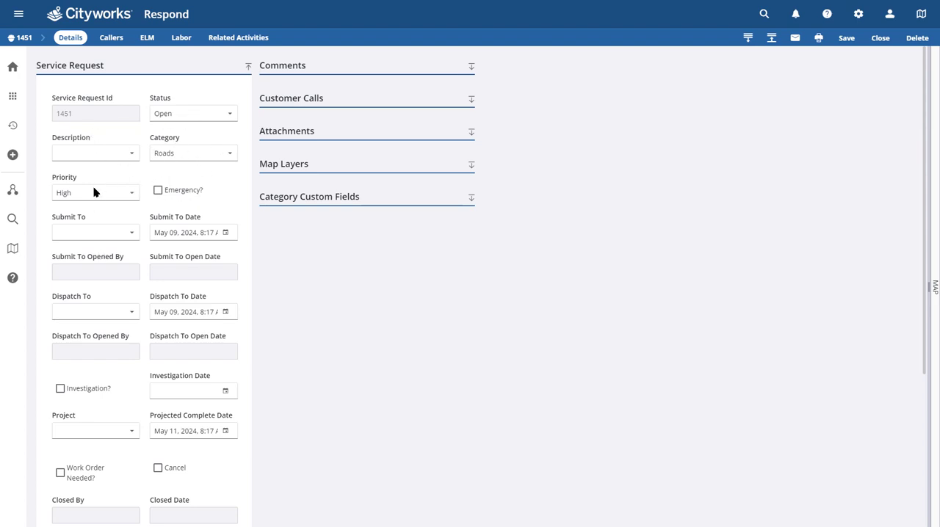
Review the service request's priority, submission fields and incident information, including the full location text
left_click(65, 197)
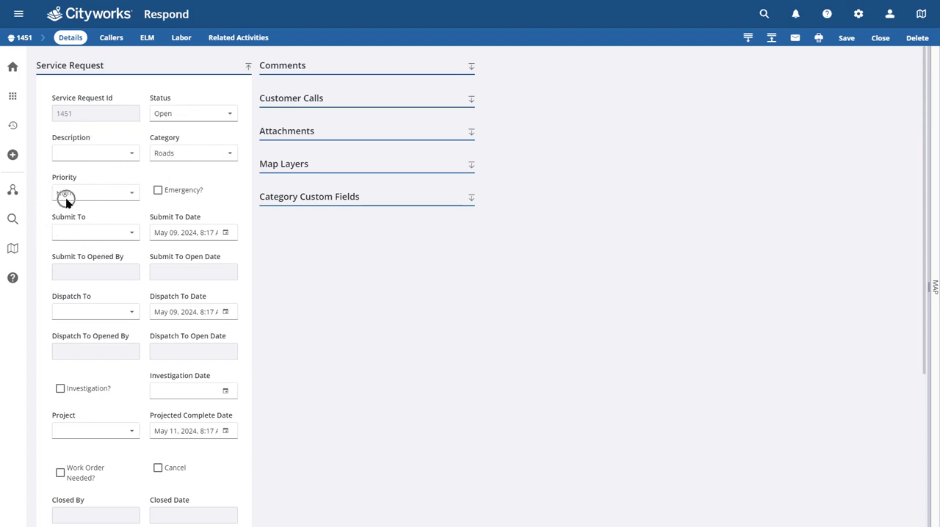
left_click(158, 192)
left_click(87, 239)
scroll(260, 265, "down", 3)
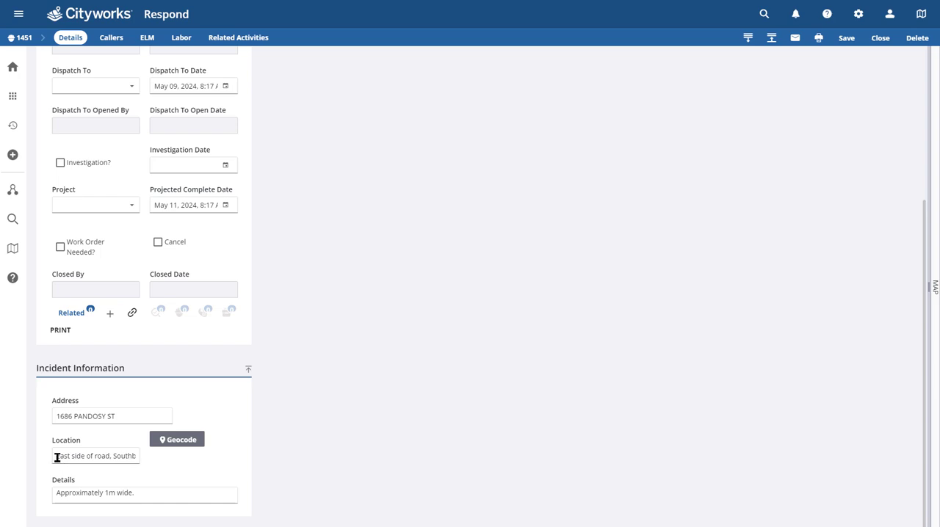
left_click_drag(56, 456, 139, 462)
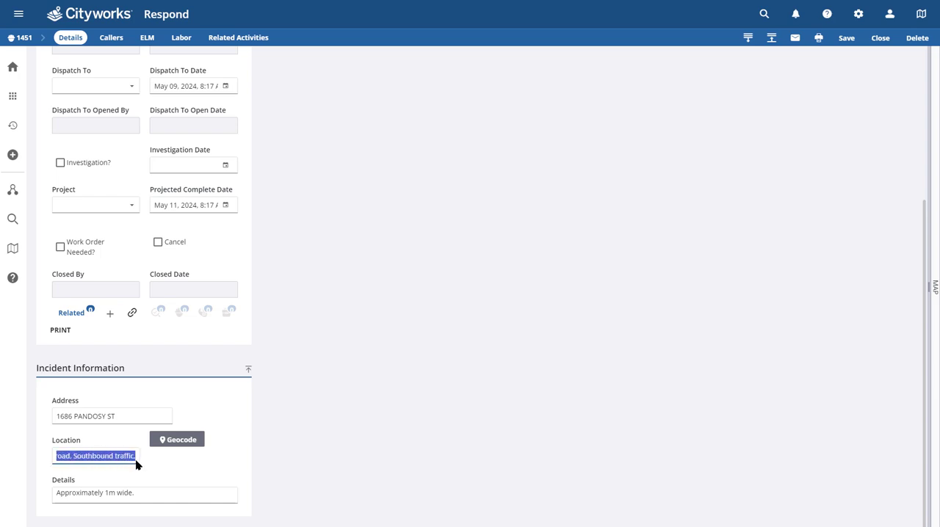
left_click(92, 426)
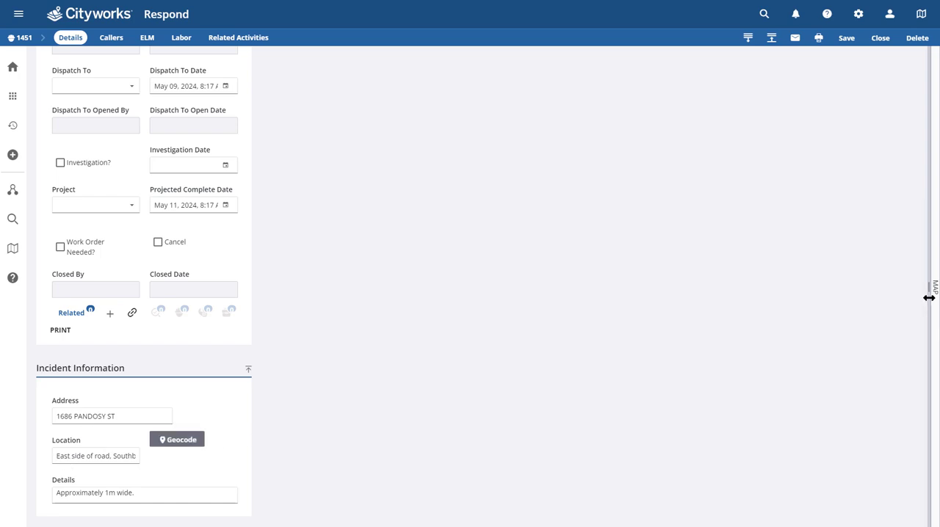
Expand the map beside the service request, zoom in on its pothole marker and check the marker's attributes
left_click_drag(929, 297, 501, 321)
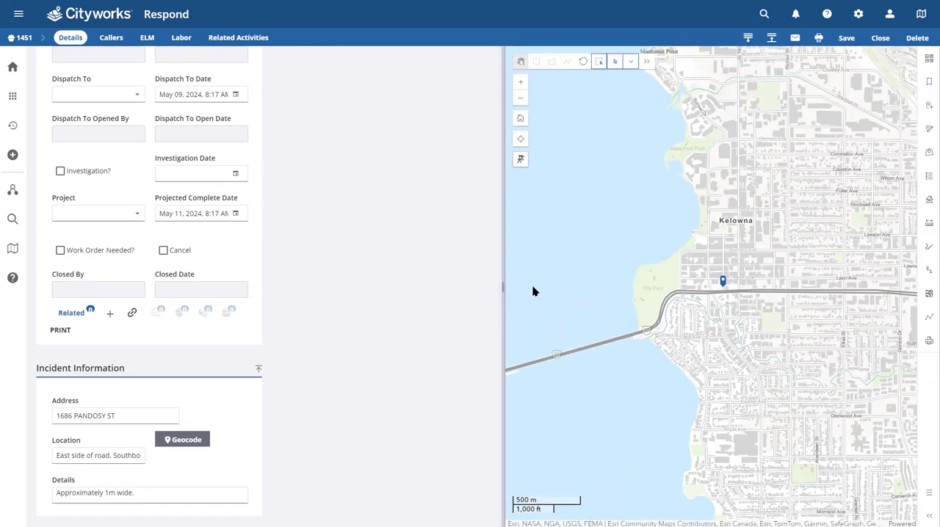
scroll(725, 293, "up", 2)
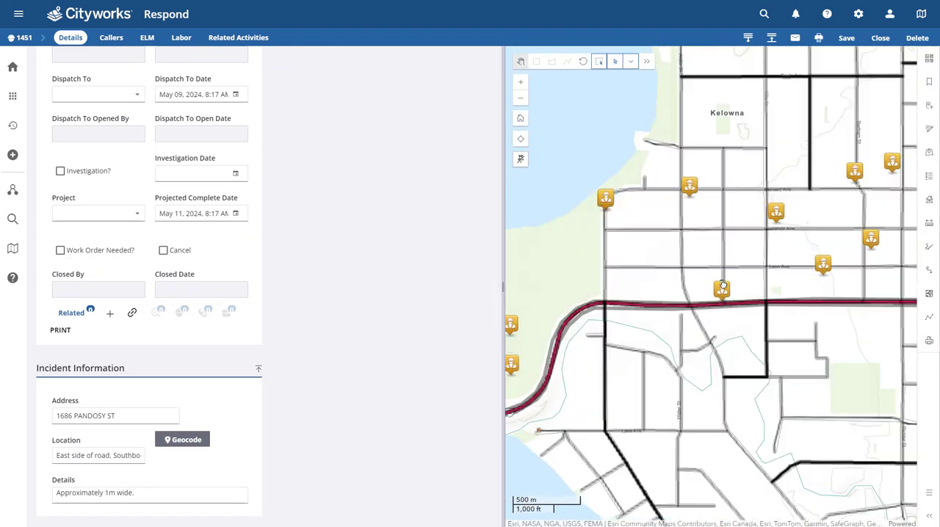
scroll(723, 287, "up", 5)
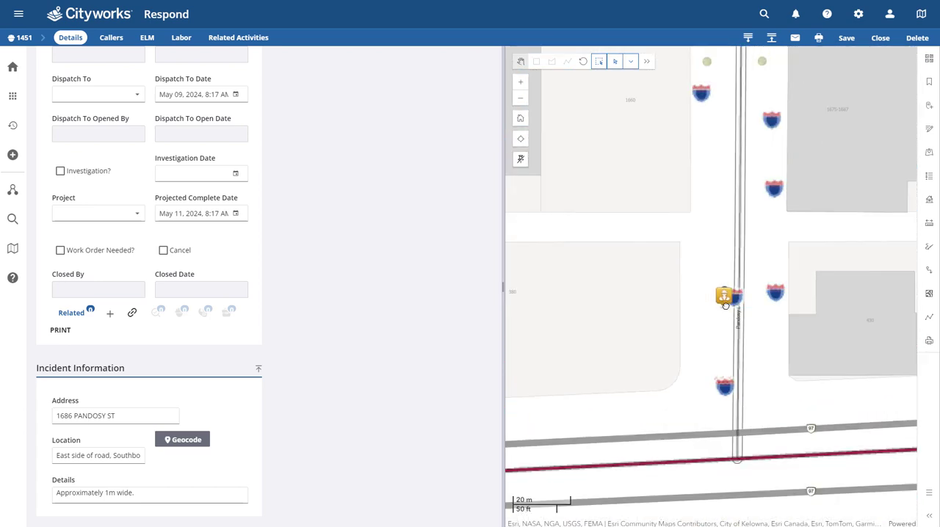
scroll(734, 324, "up", 2)
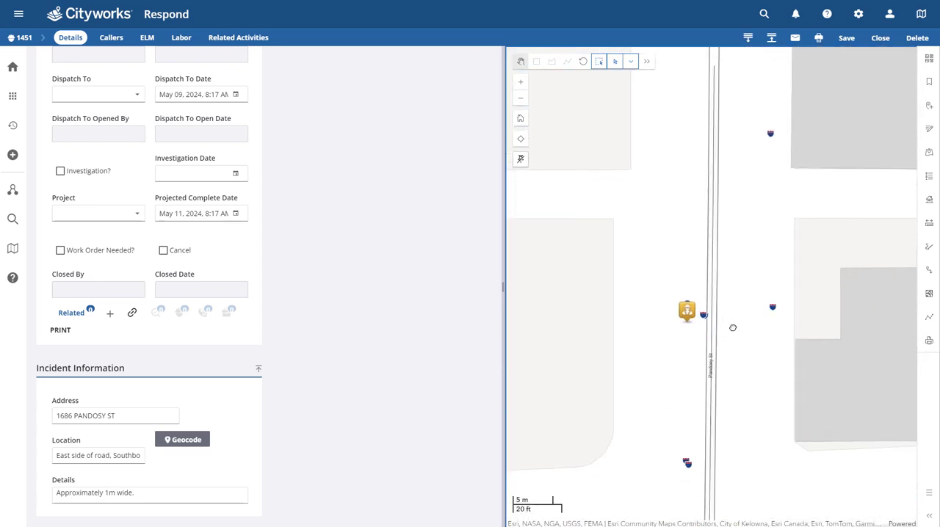
left_click(669, 323)
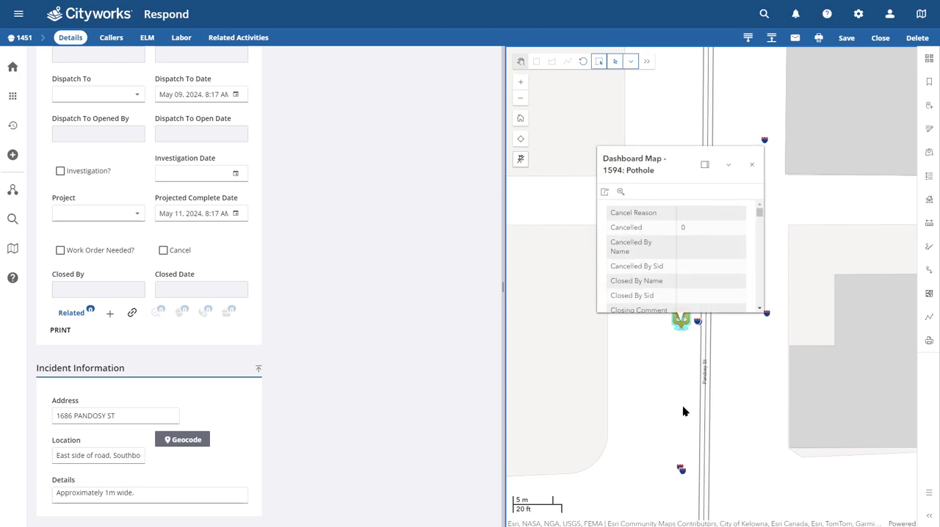
left_click(751, 164)
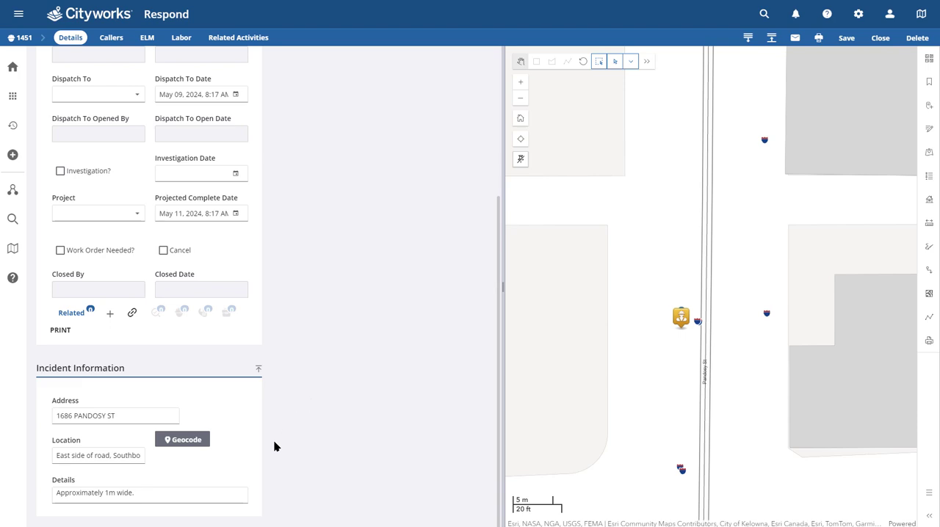
Read the caller's question-and-answer comments on the service request, then collapse the Comments section
scroll(308, 437, "up", 3)
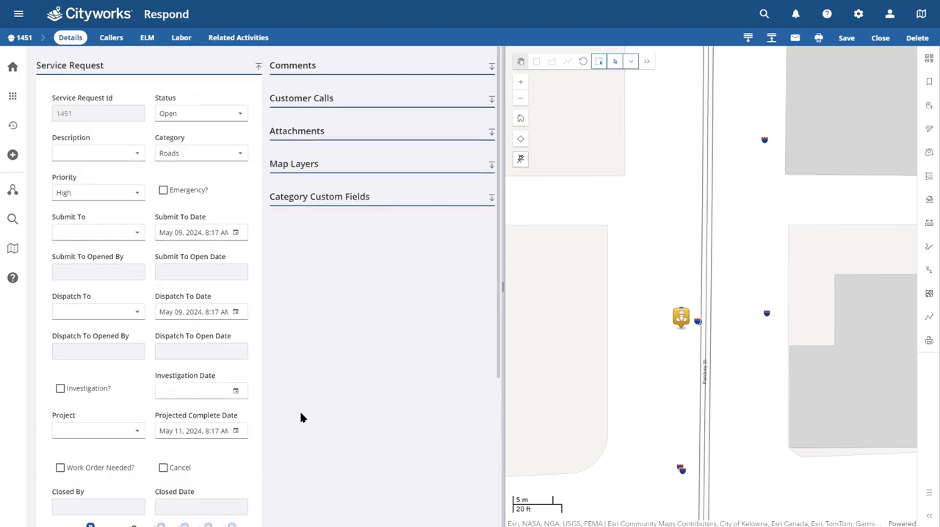
left_click(291, 66)
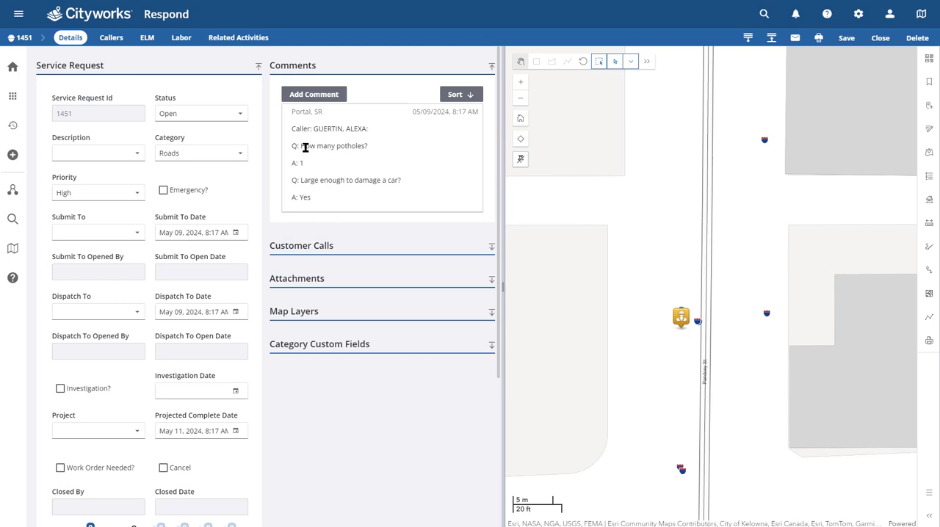
left_click(300, 173)
left_click(302, 205)
left_click(301, 70)
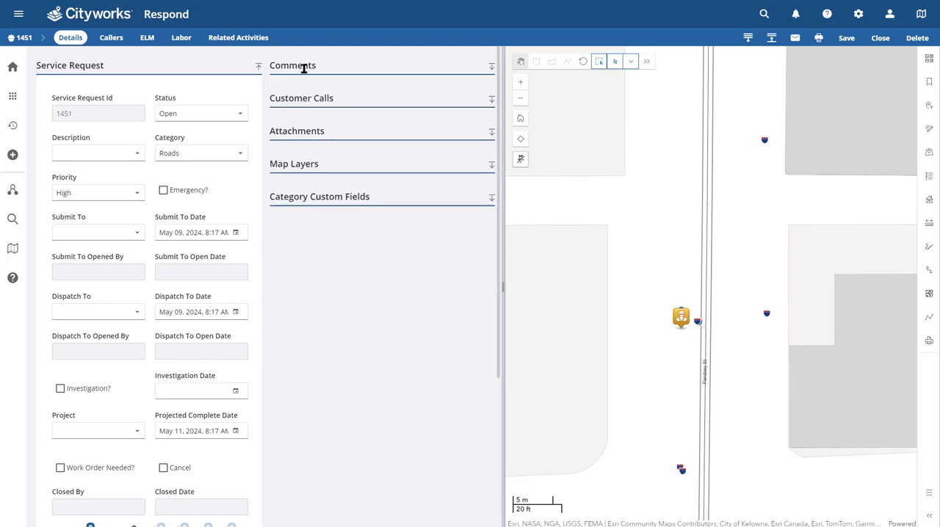
Check the request's customer call record and the attached pothole.JPG photo, then collapse both sections
left_click(299, 103)
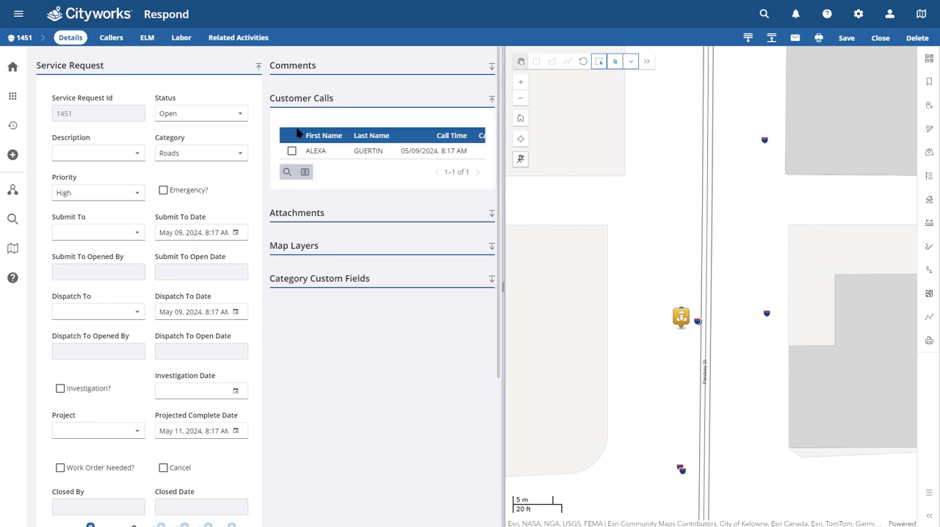
left_click_drag(314, 160, 289, 180)
left_click(288, 213)
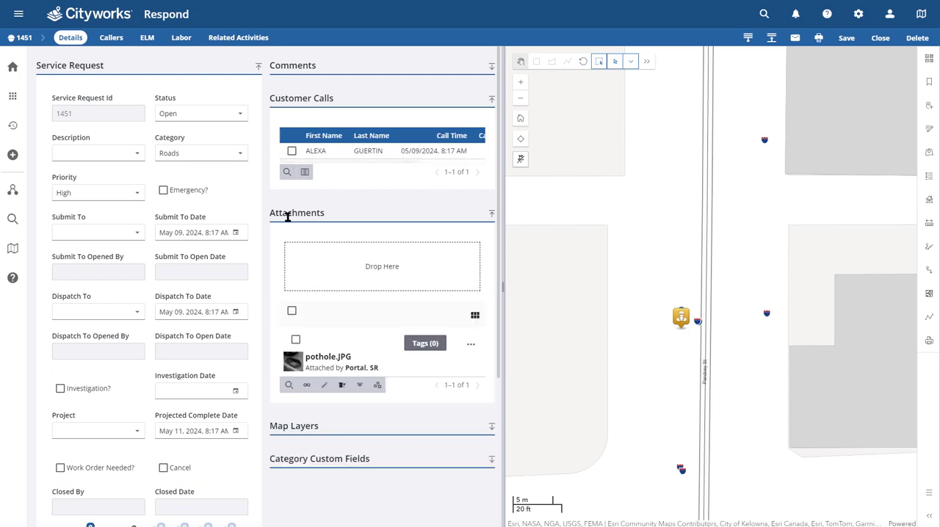
left_click(308, 364)
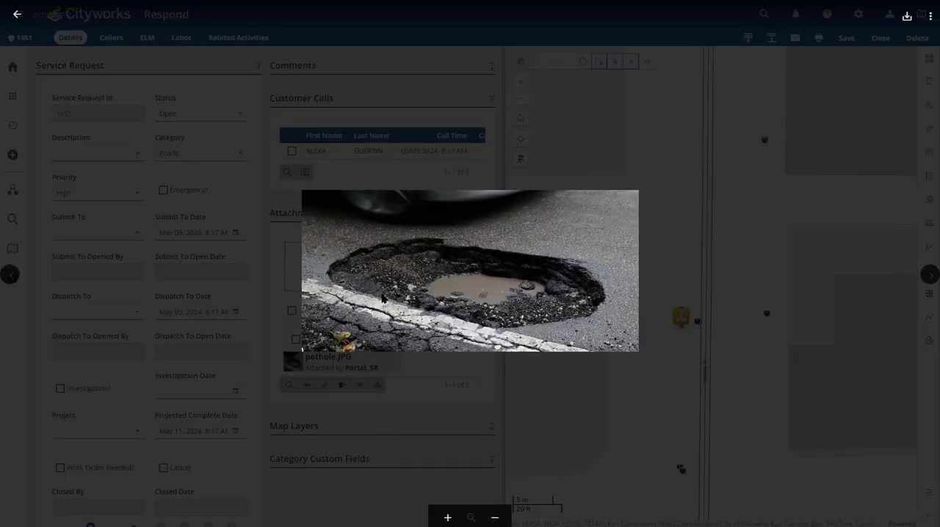
left_click(382, 297)
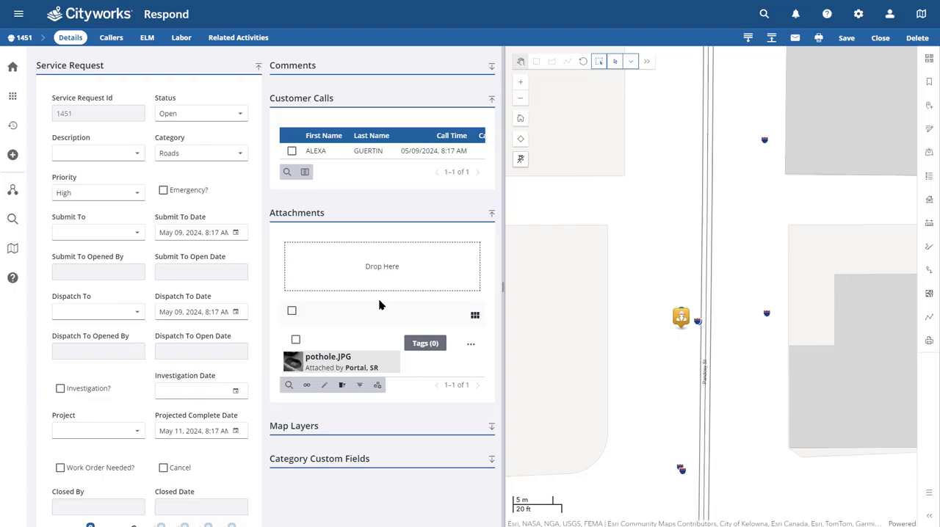
left_click(314, 215)
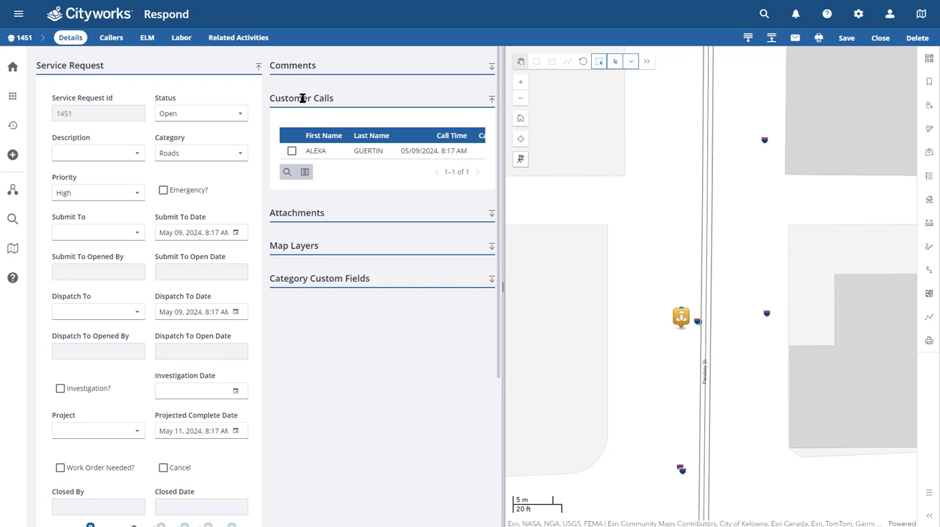
left_click(302, 98)
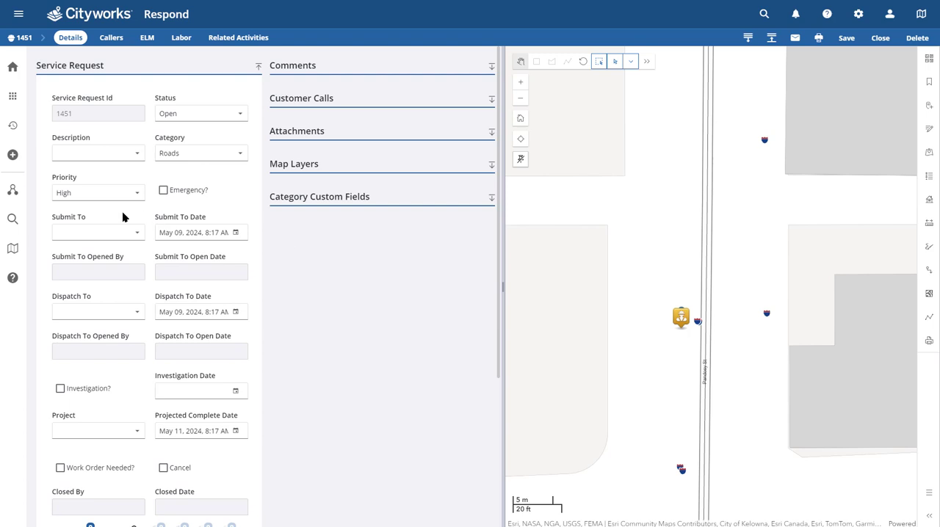
left_click(62, 207)
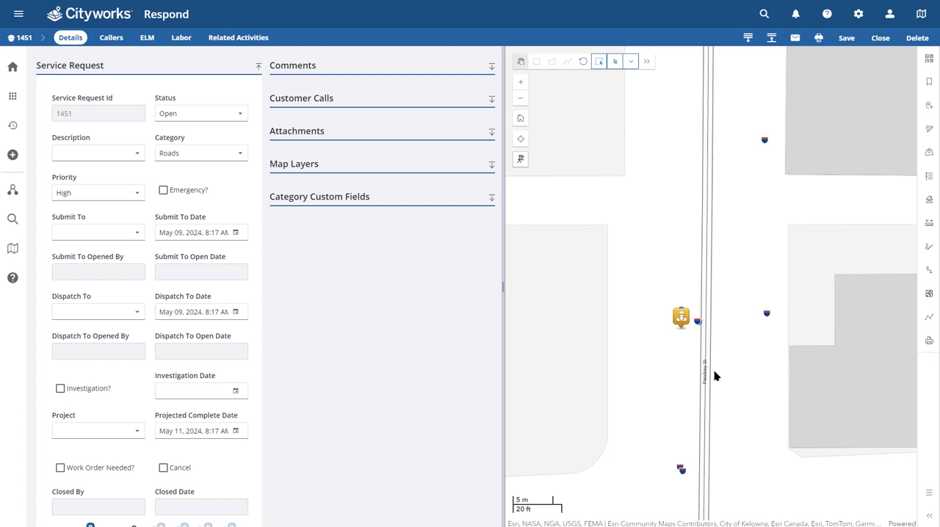
Make the Roads layer selectable in the map legend and select the Pandosy St road segment beside the pothole marker with a rectangle
left_click(929, 176)
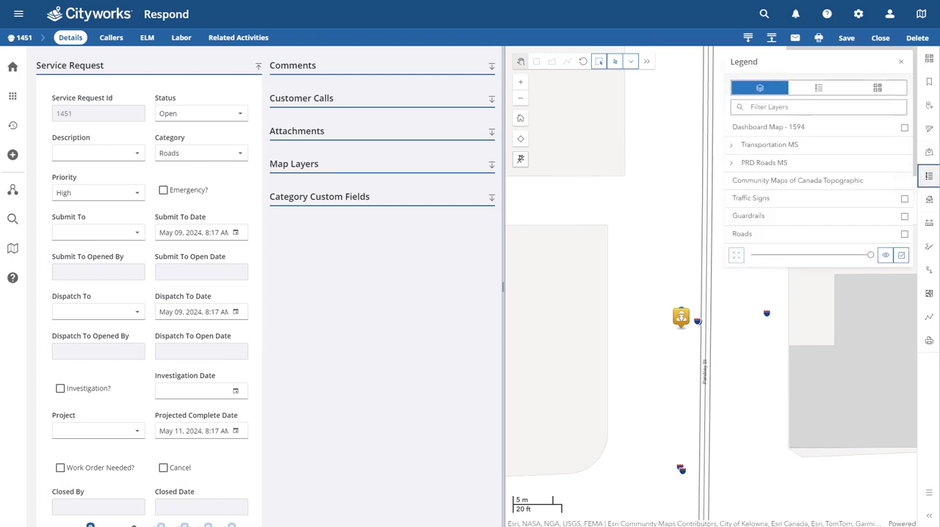
left_click(904, 234)
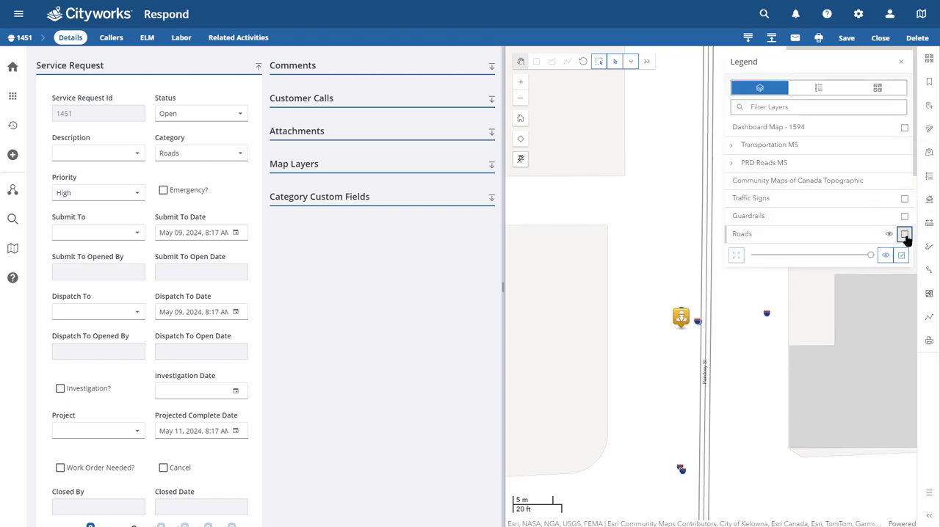
left_click(536, 62)
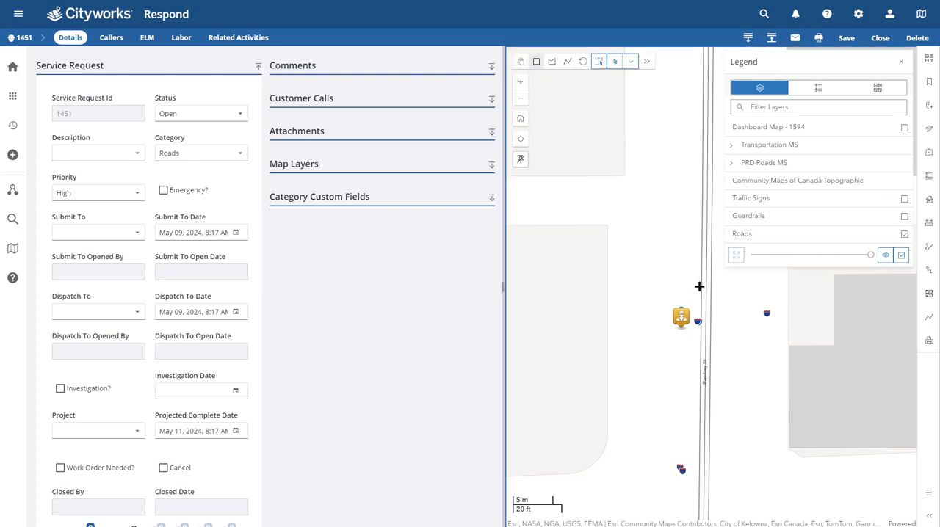
left_click_drag(700, 286, 714, 306)
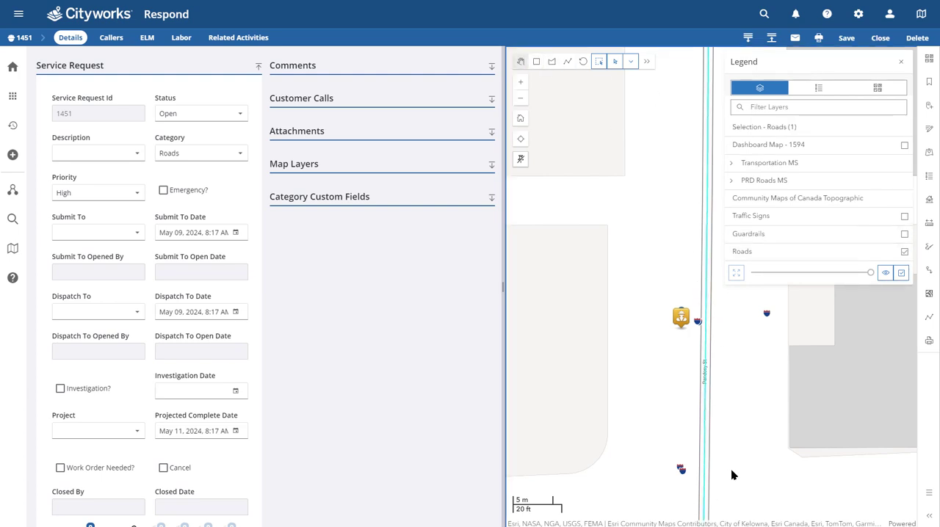
Create a related work order from the service request for the selected road asset, using the Pothole Patching template
scroll(116, 396, "down", 2)
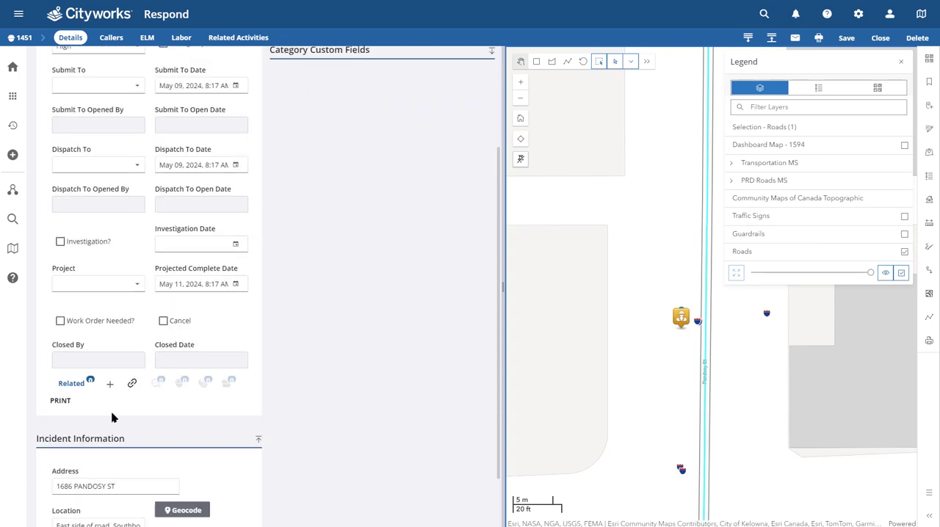
left_click(110, 384)
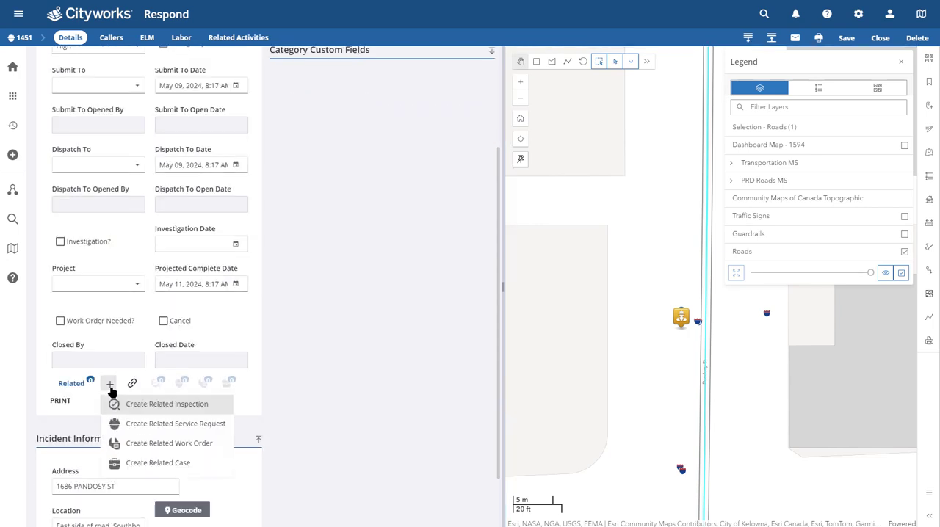
left_click(176, 444)
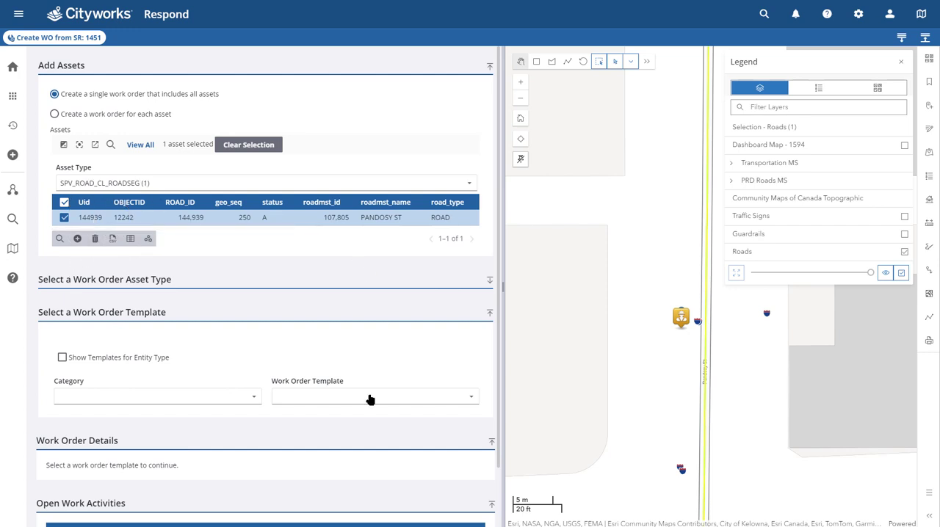
left_click(300, 396)
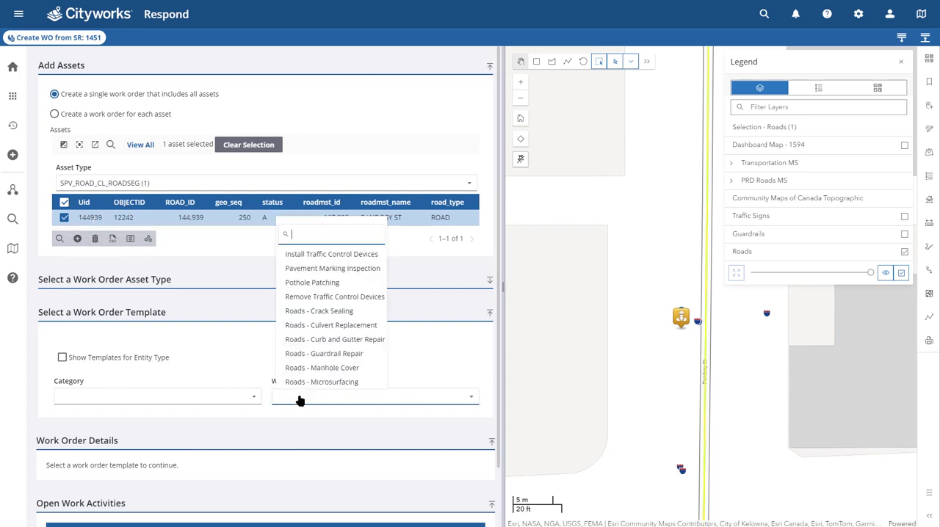
left_click(310, 283)
Submit the work order to the road technician and create the single work order
scroll(311, 293, "down", 3)
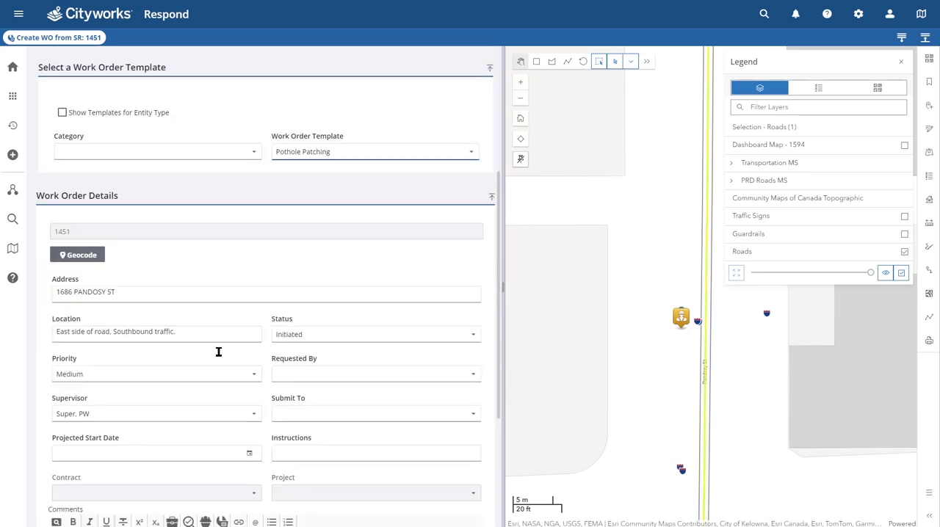
left_click(336, 422)
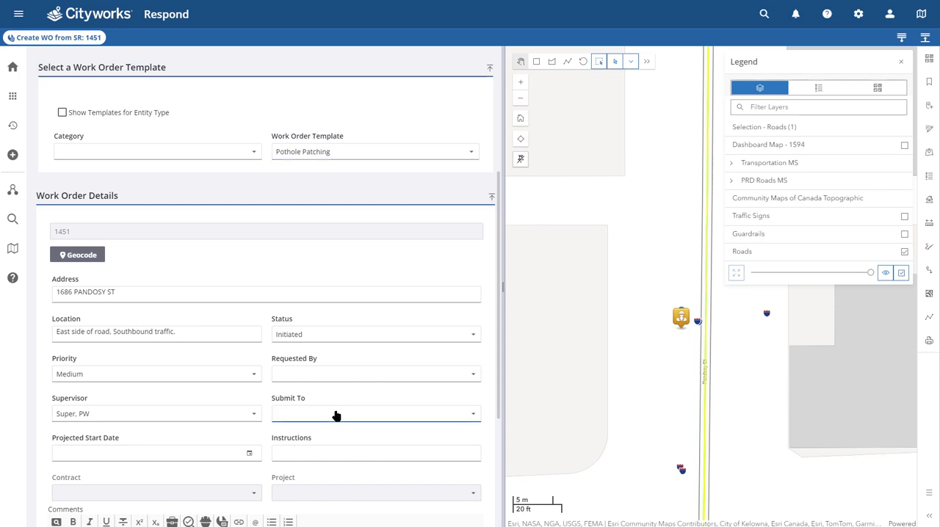
type("jeff")
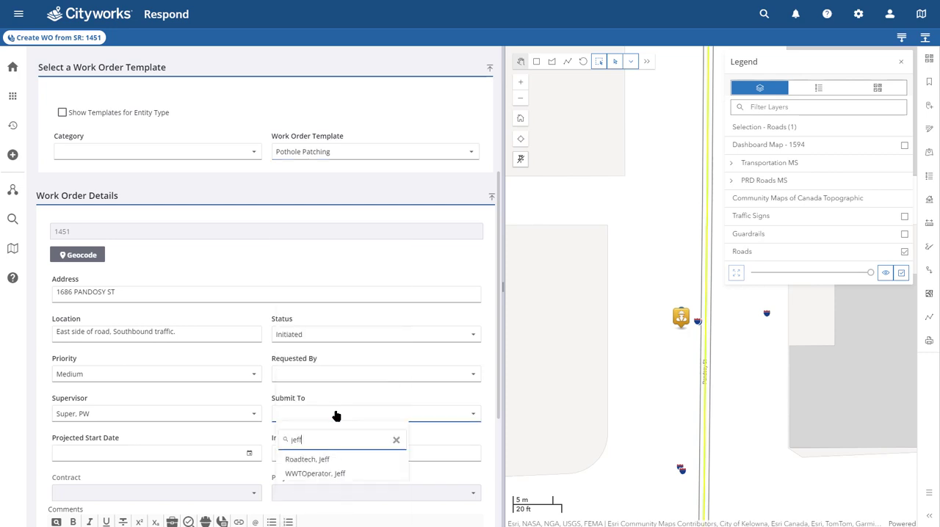
left_click(313, 460)
scroll(335, 414, "down", 3)
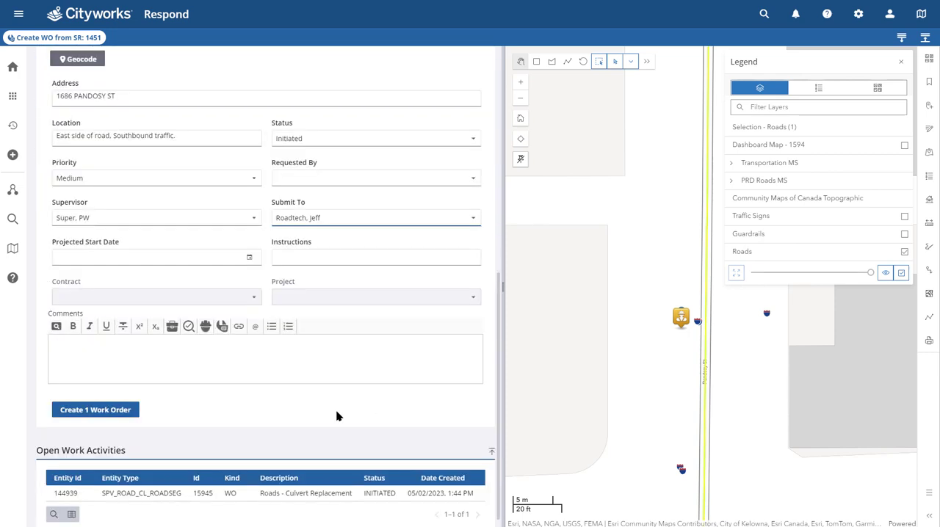
left_click(83, 399)
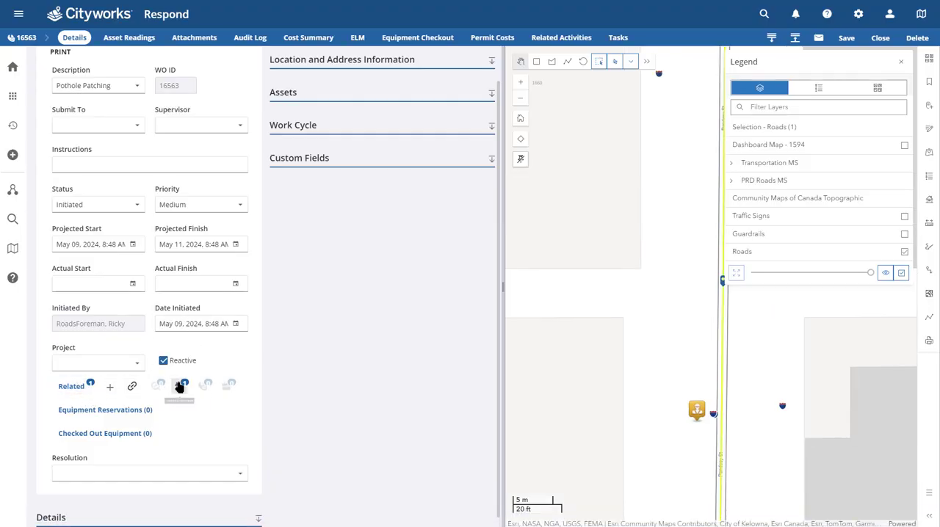
Review the new work order's details and examine its marker against the service request marker along Pandosy St on the map
scroll(179, 387, "up", 1)
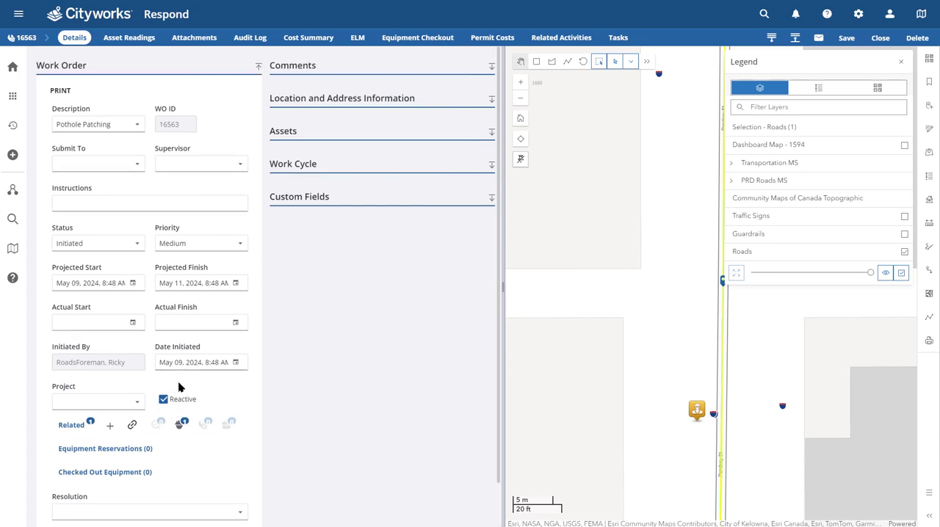
left_click_drag(631, 323, 560, 329)
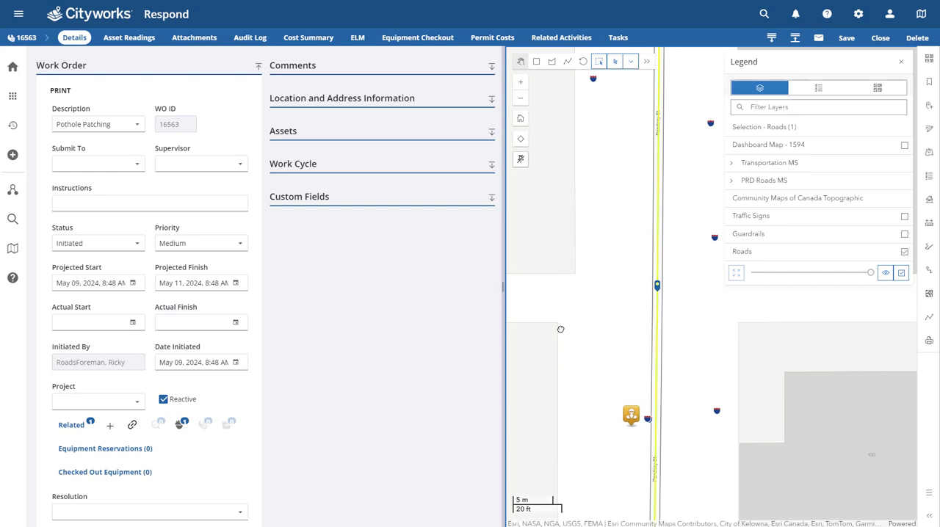
scroll(570, 323, "down", 2)
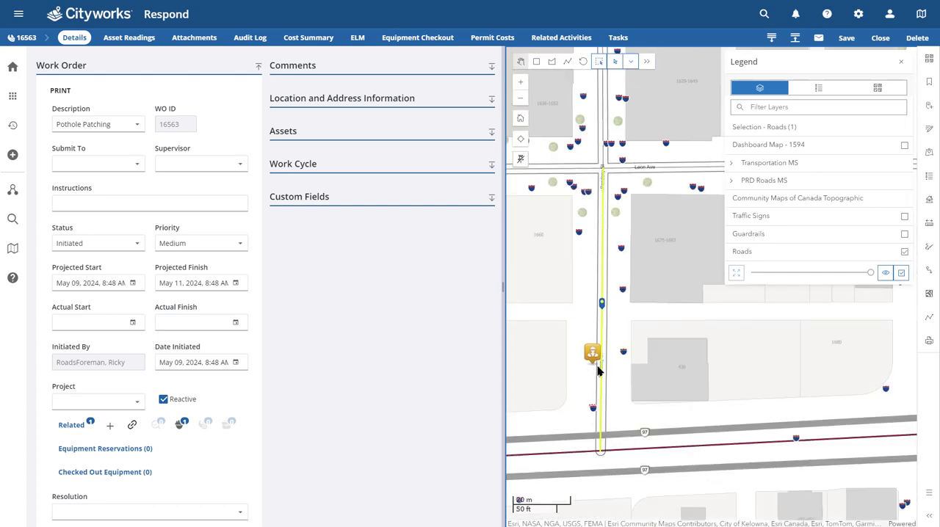
left_click(602, 312)
scroll(600, 367, "up", 2)
scroll(601, 367, "up", 3)
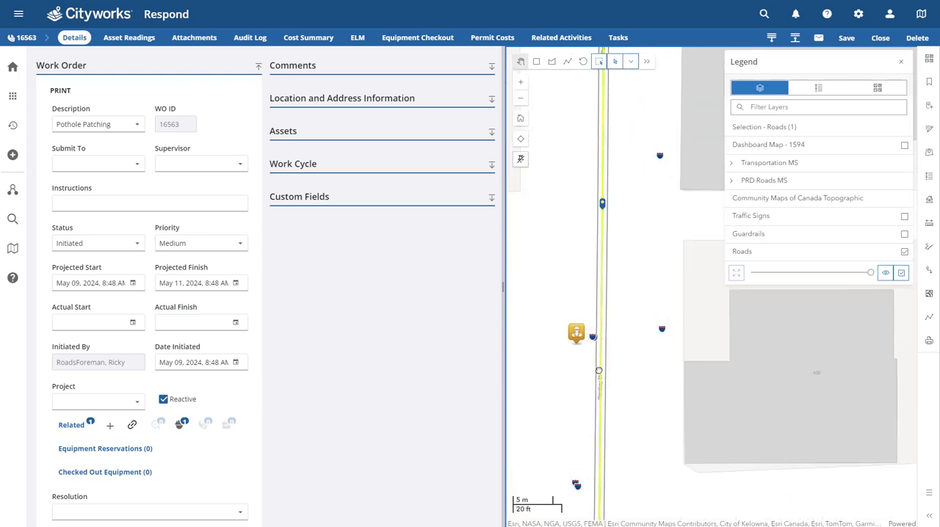
scroll(636, 352, "up", 1)
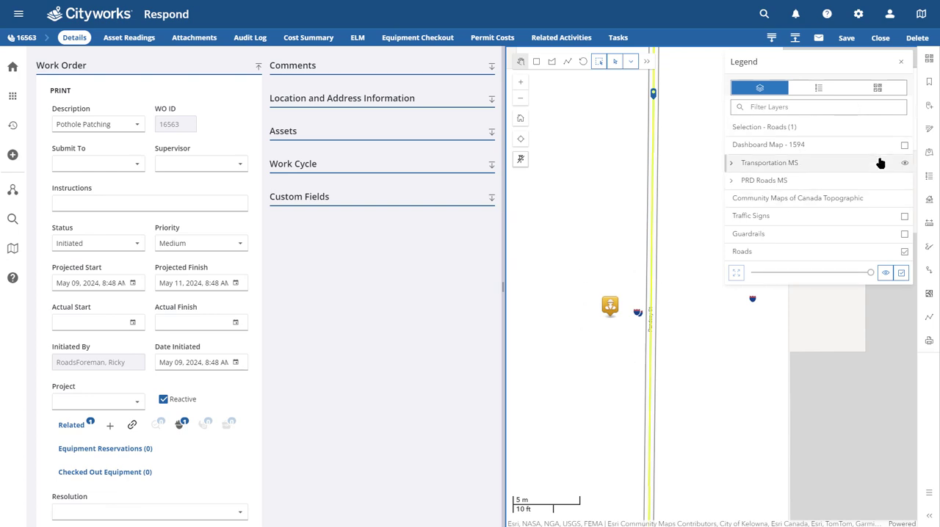
Close the legend and draw a redline rectangle around the pothole marker on the map, with an arrow pointing to it
left_click(929, 178)
left_click_drag(757, 331, 792, 320)
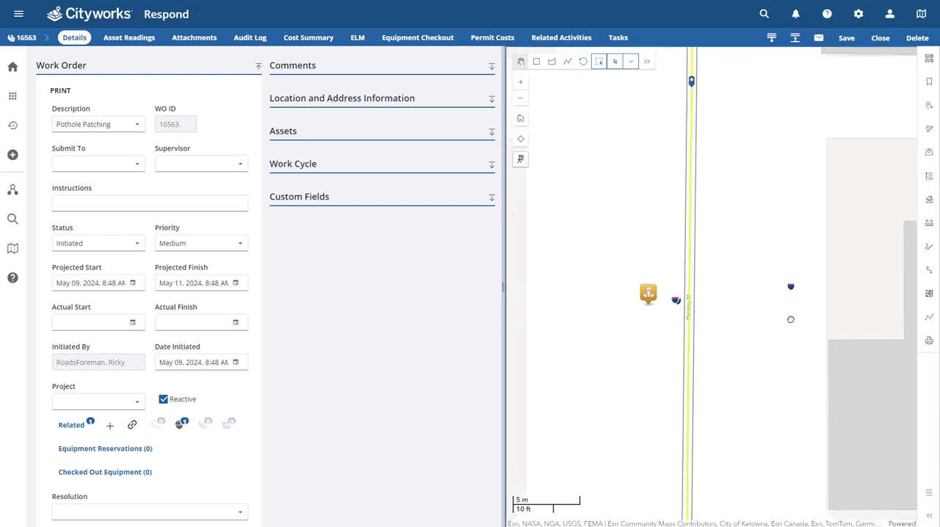
left_click(926, 256)
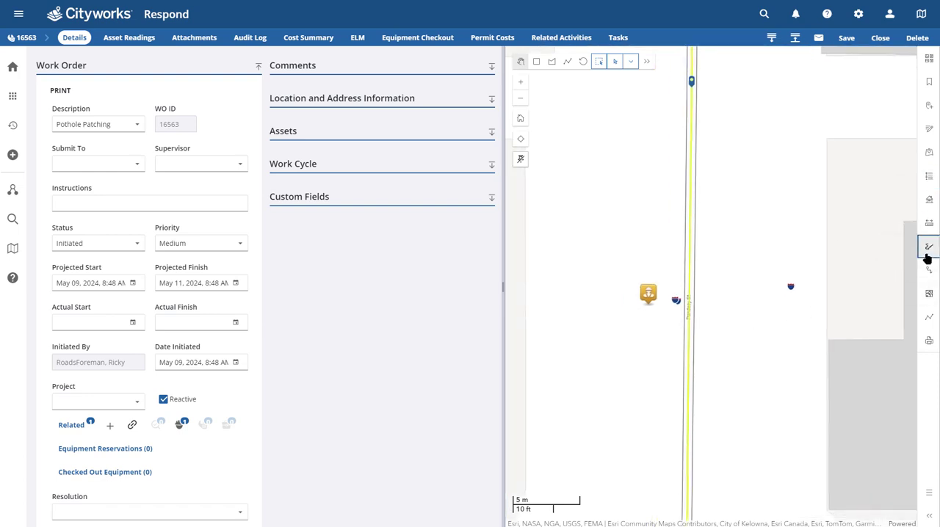
left_click(861, 84)
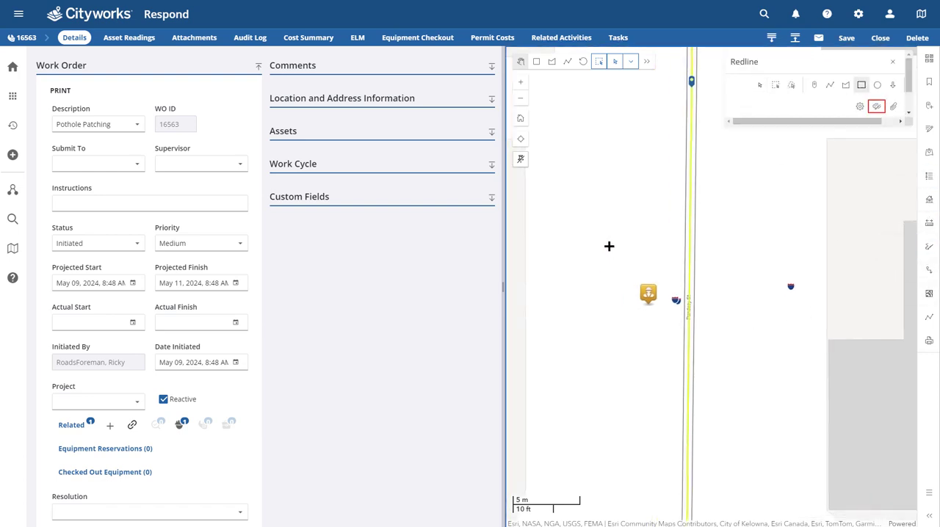
mouse_move(609, 245)
left_mouse_down()
mouse_move(673, 338)
mouse_move(730, 357)
left_mouse_up()
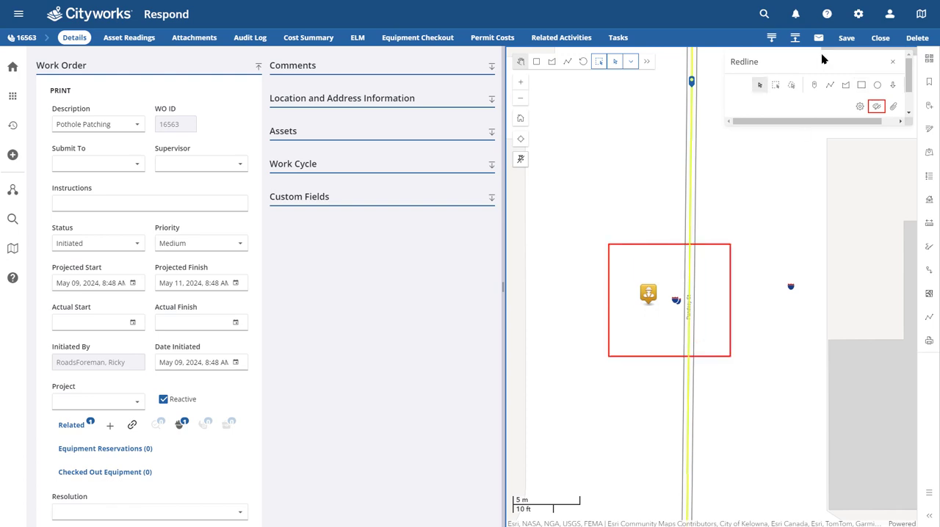
left_click(893, 85)
left_click_drag(781, 180, 702, 237)
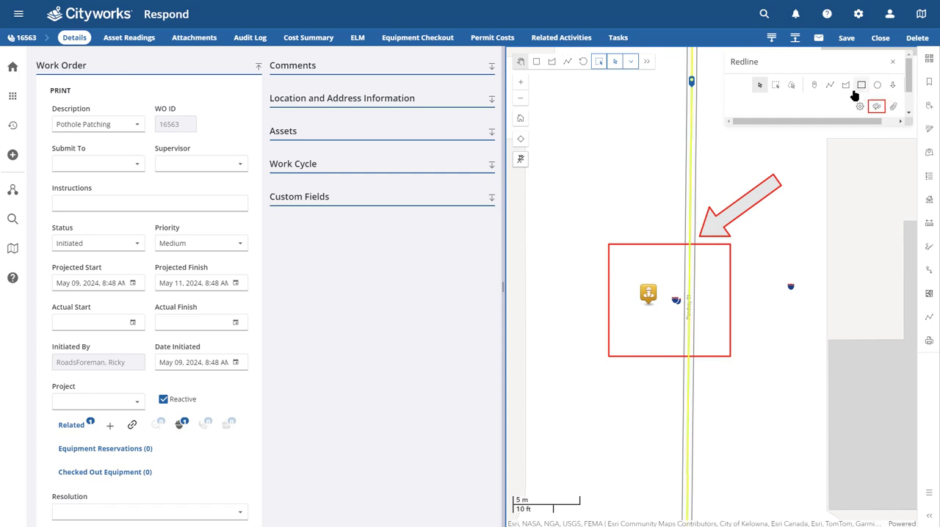
Target the redline image attachment at the new Pothole Patching work order and add the comment "Pothole is here"
left_click(876, 107)
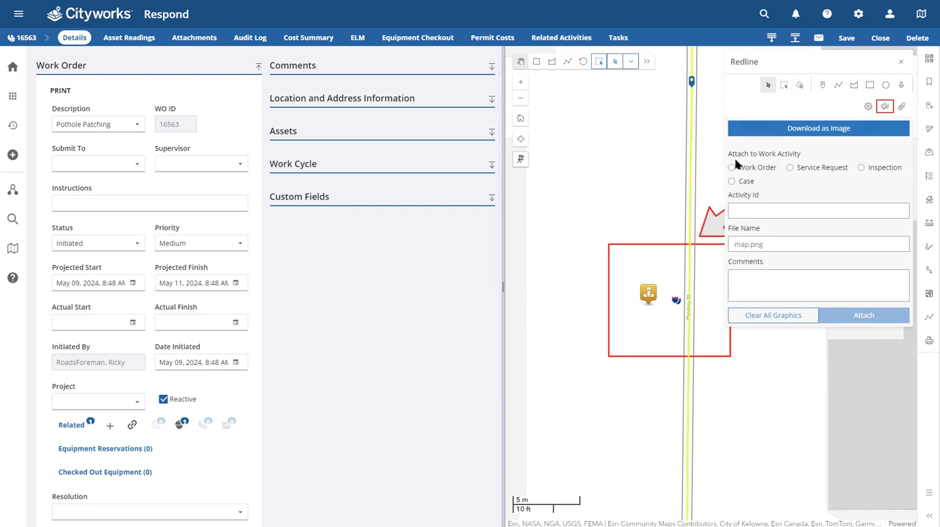
left_click(817, 130)
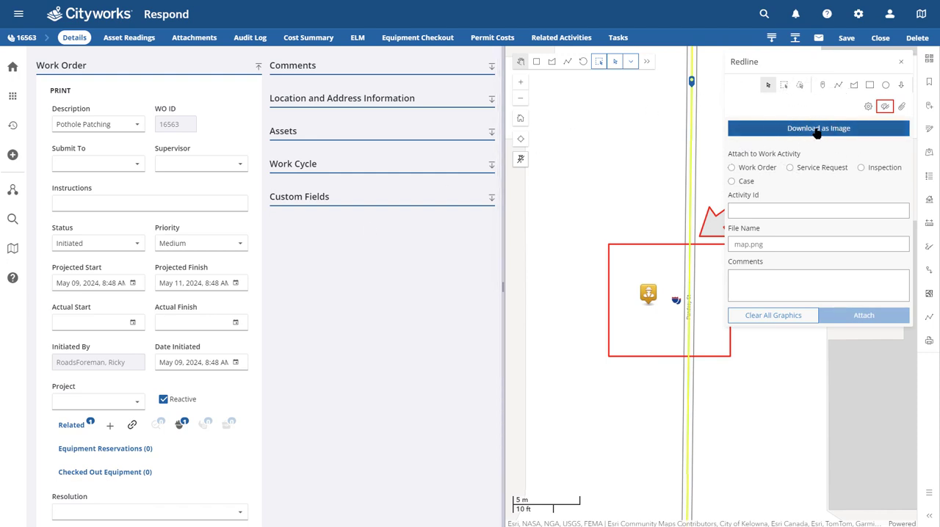
left_click(732, 168)
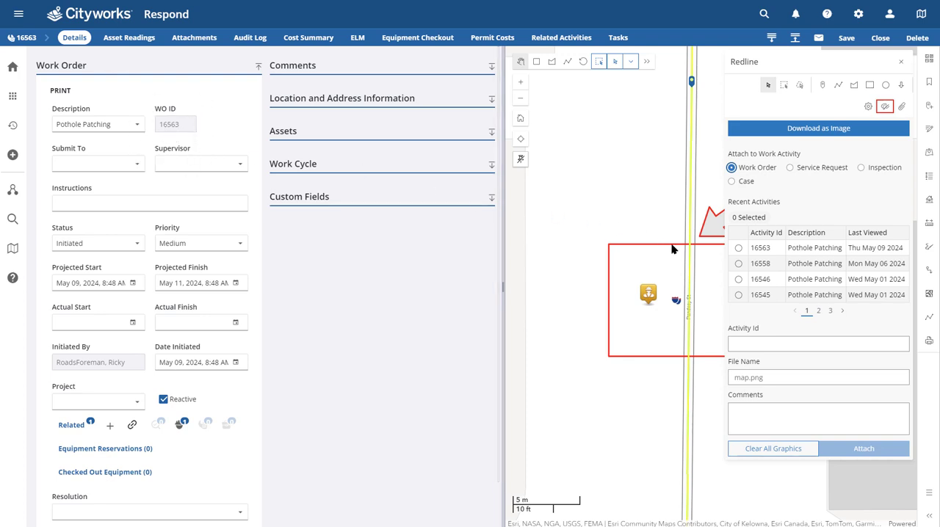
left_click(739, 250)
left_click(765, 413)
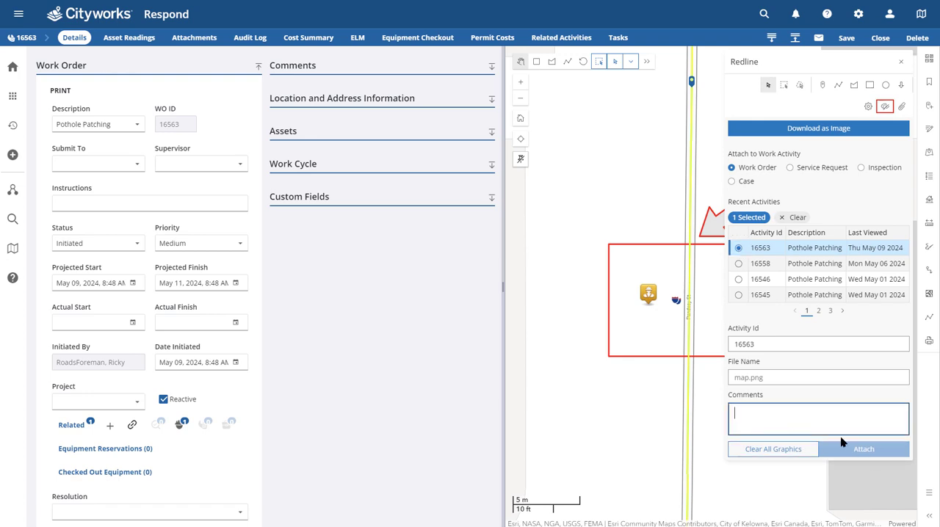
Name the redline image file pothole_16563 and attach it to the work order
left_click(770, 378)
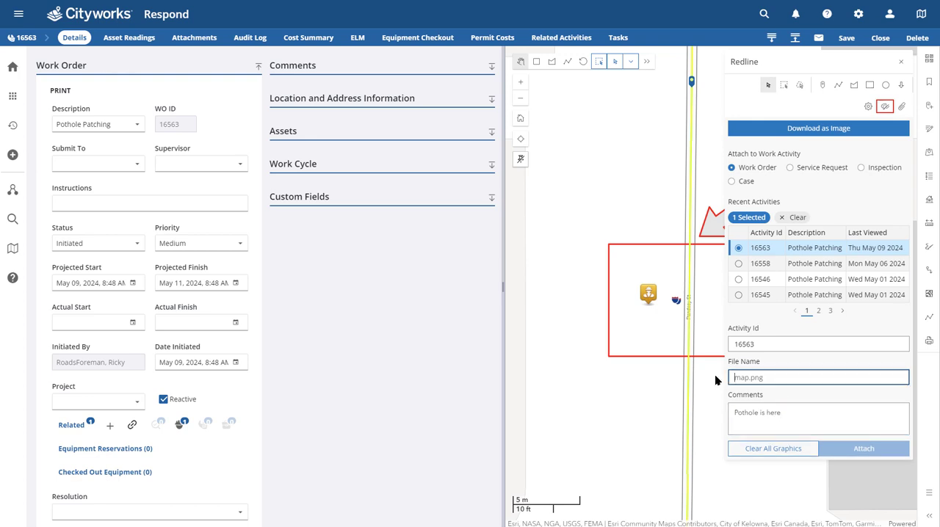
type("pothole")
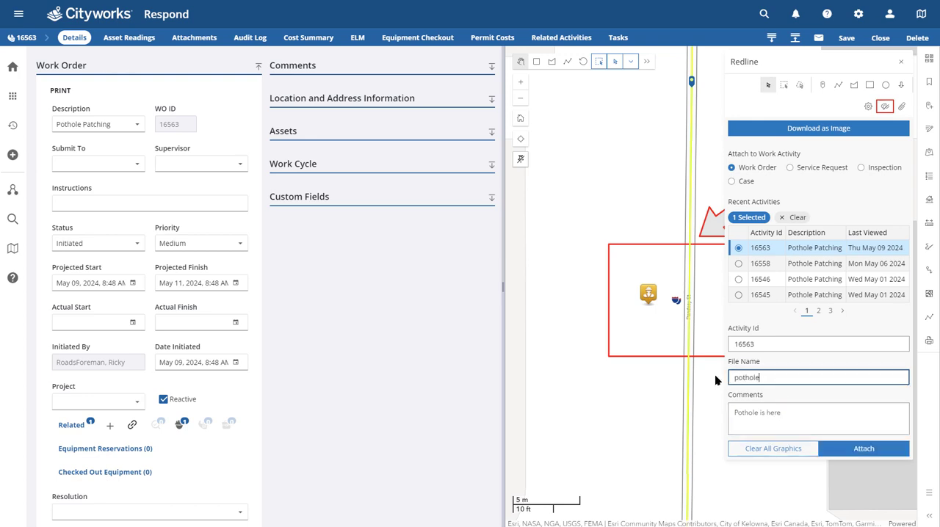
type("_16563")
left_click(853, 452)
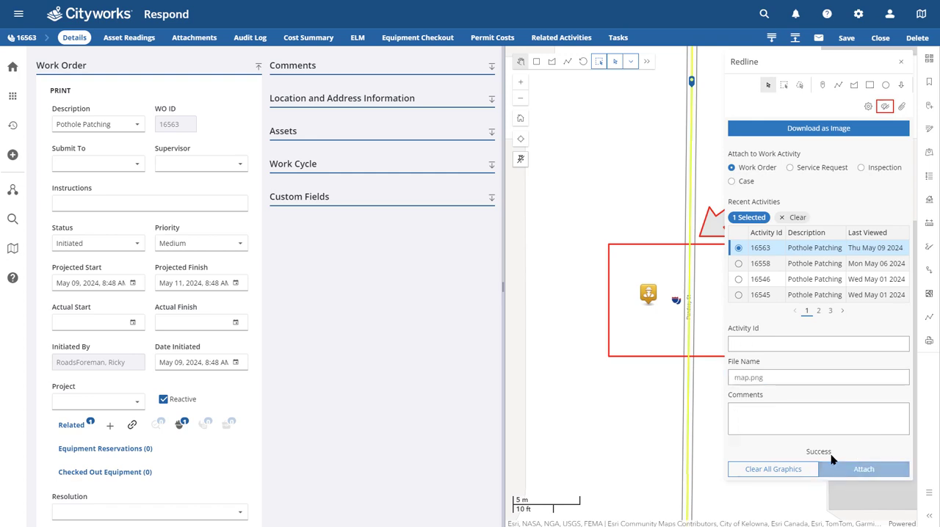
left_click(820, 464)
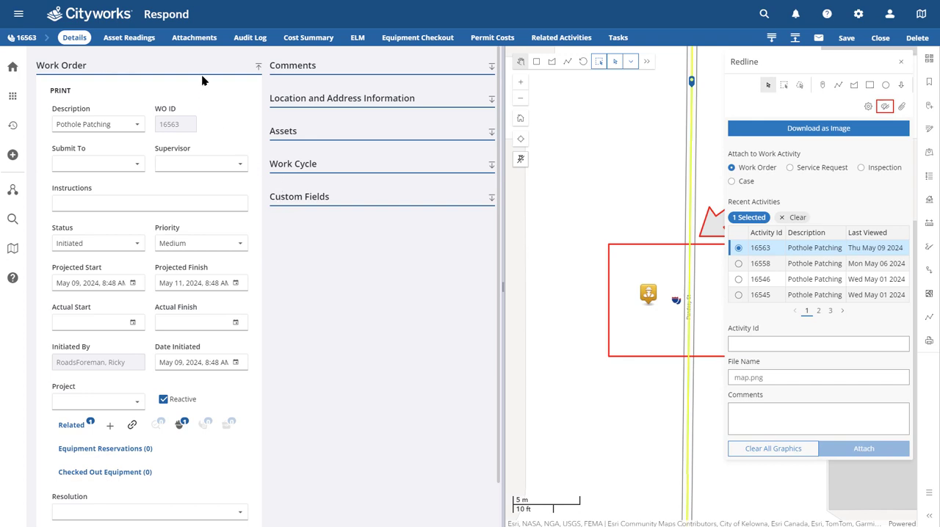
Check the pothole_16563.png image among the work order's attachments, then return to the work order's details
left_click(205, 40)
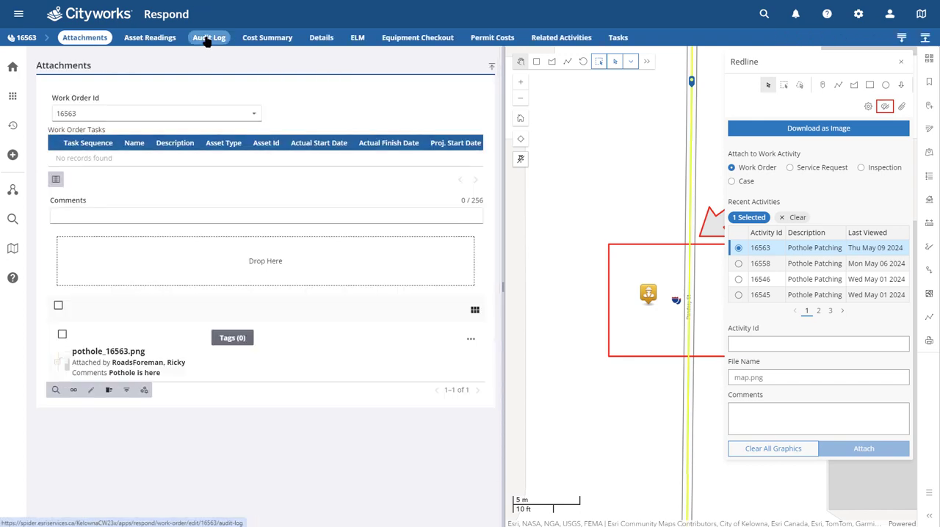
left_click(101, 373)
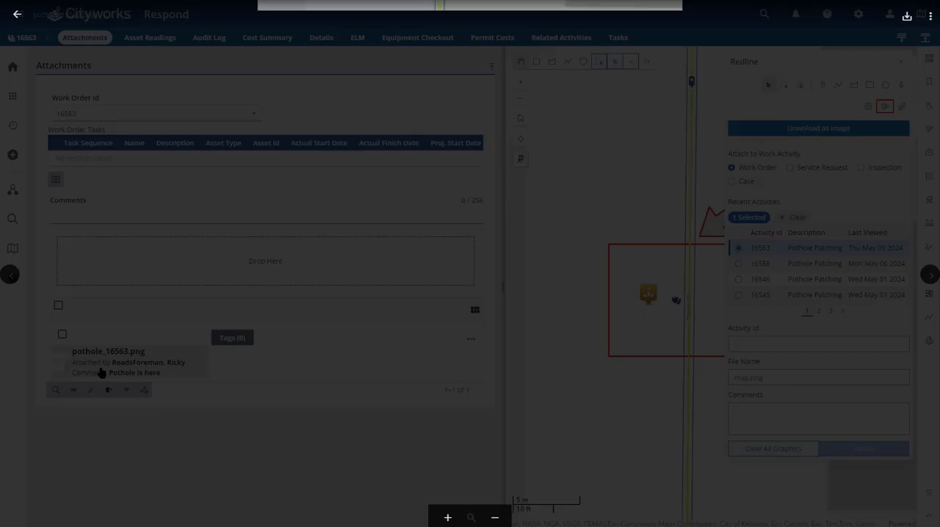
left_click(164, 301)
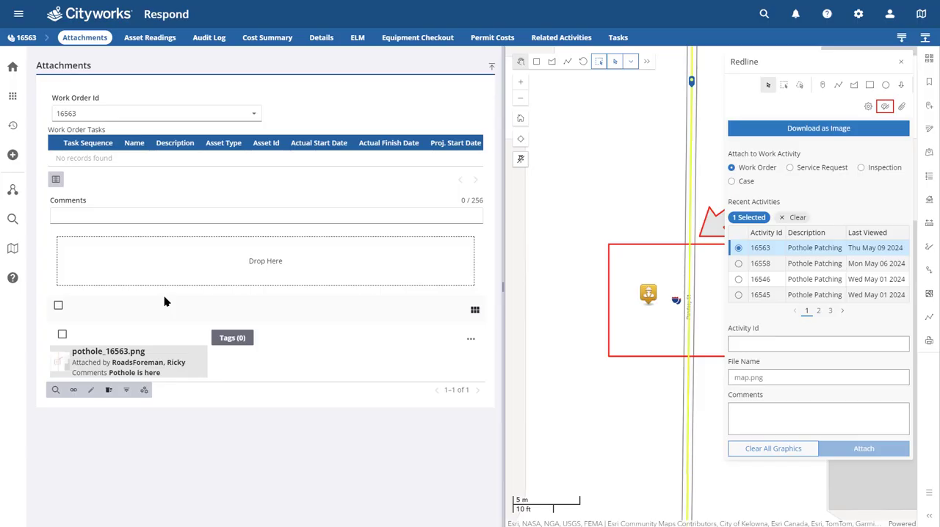
left_click(27, 39)
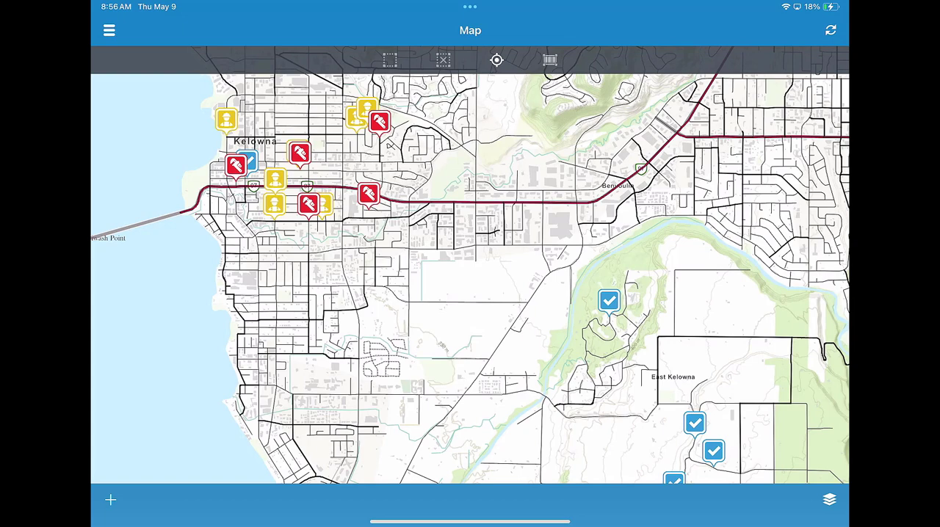
In the mobile app, open the Pothole Patching work order dated 2024-05-09 from the inbox's open user work orders
left_click_drag(470, 279, 494, 290)
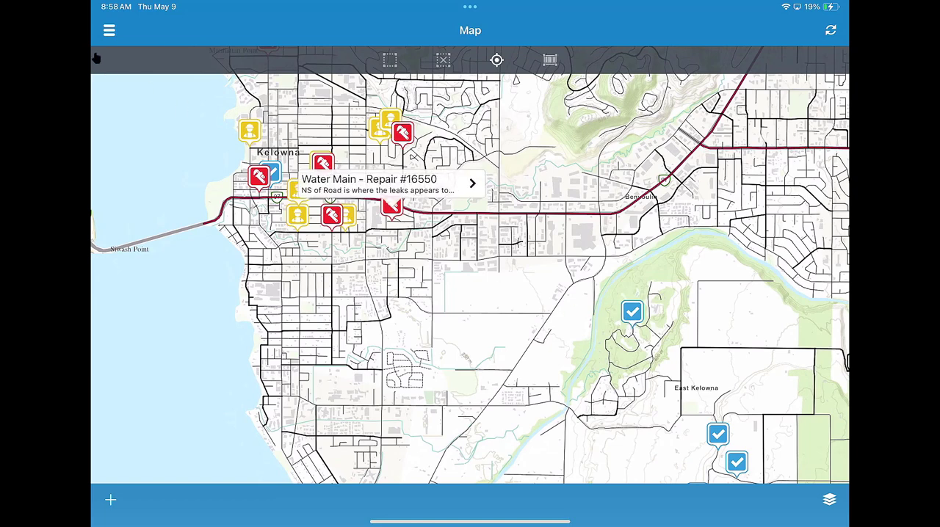
left_click(110, 34)
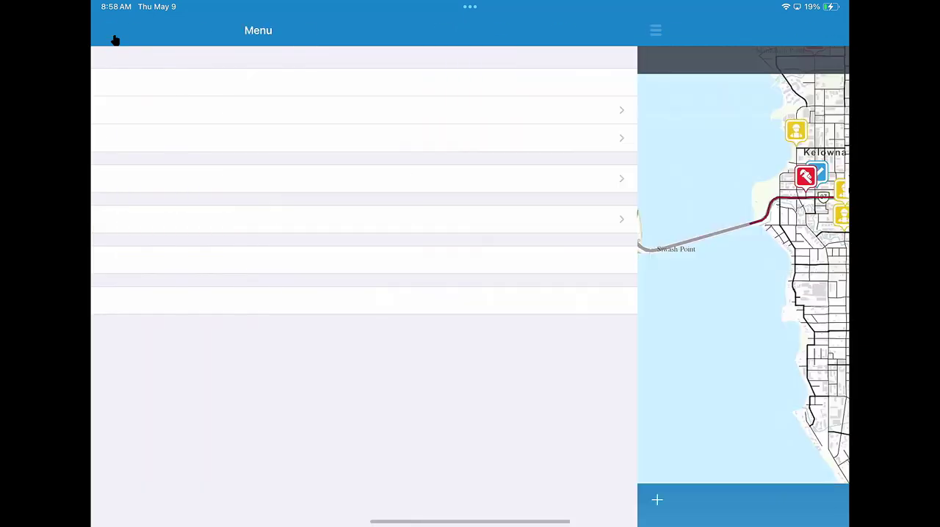
left_click(139, 112)
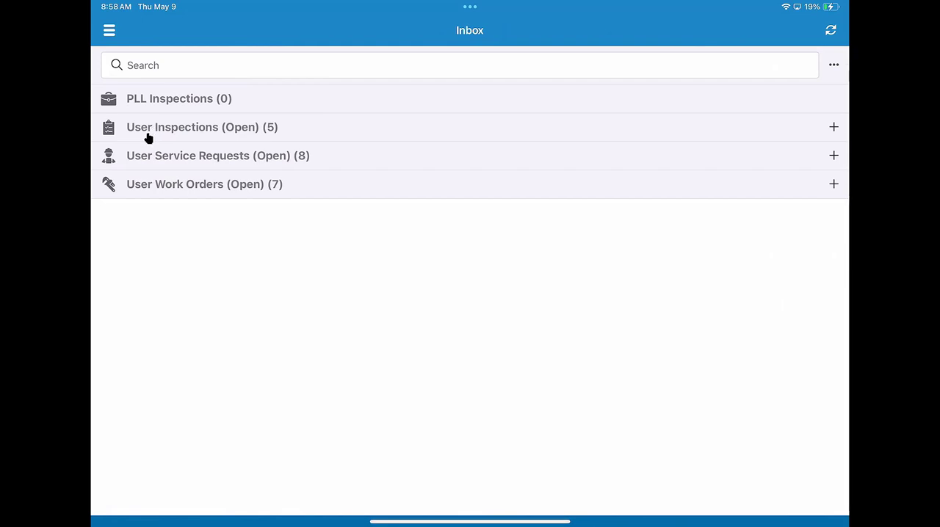
left_click(148, 138)
left_click(153, 190)
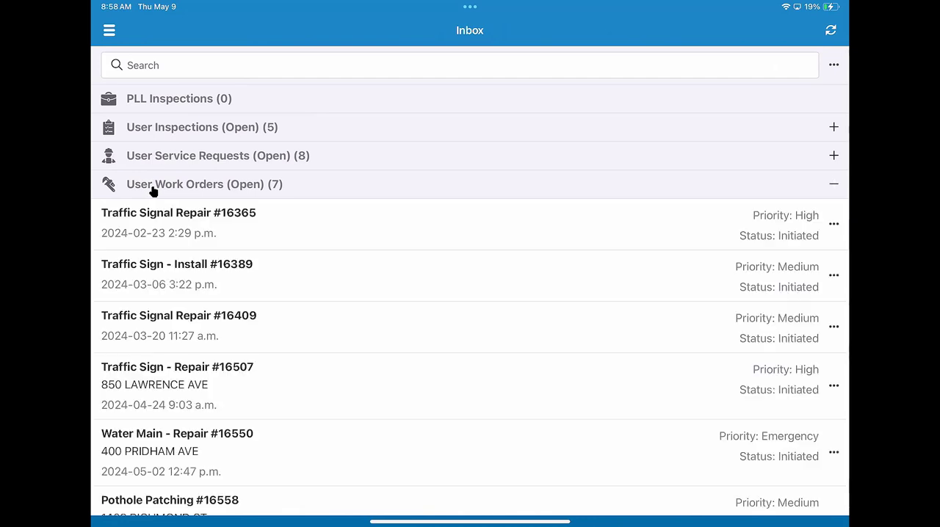
scroll(153, 191, "down", 3)
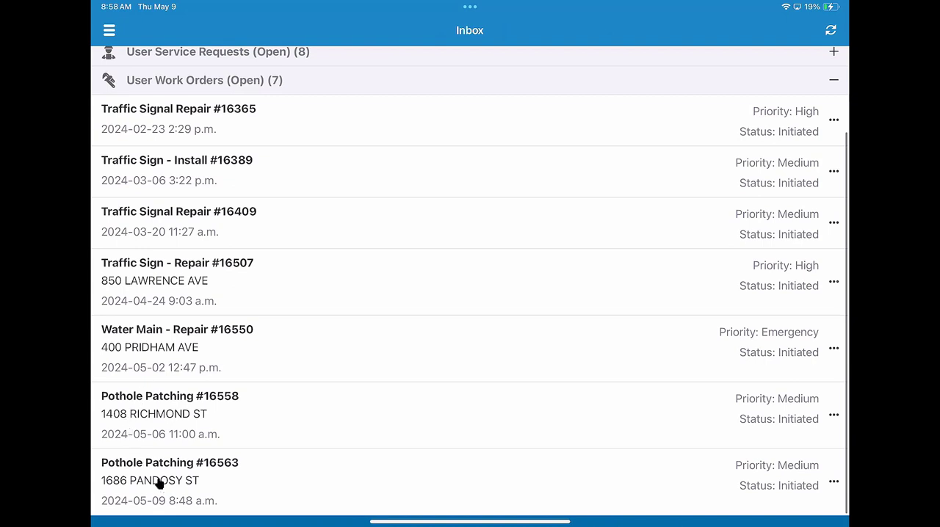
left_click(164, 490)
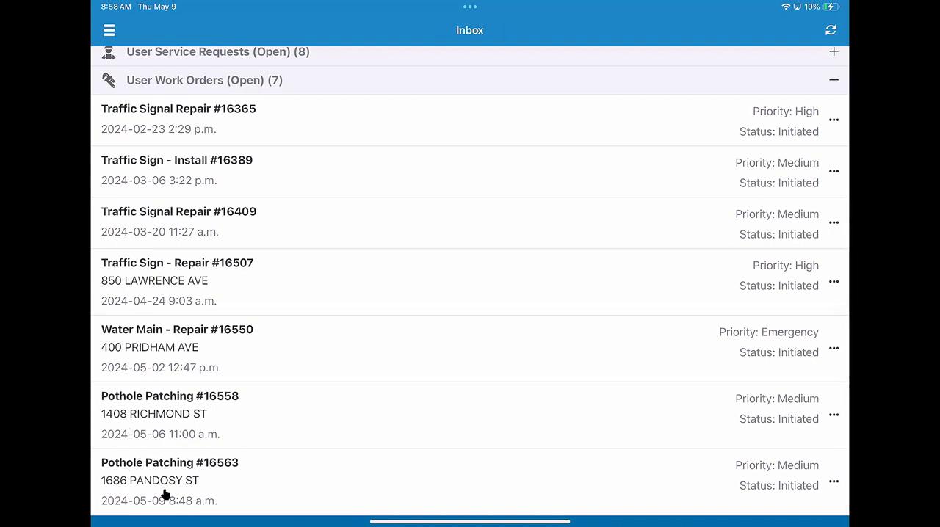
left_click(165, 493)
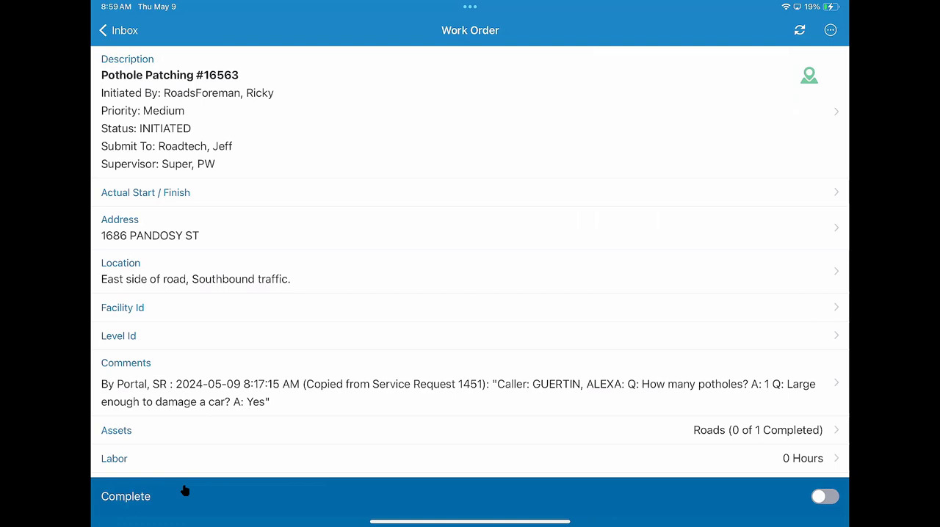
View the work order's pothole_16563.png attachment, then review the copied service request comments and the work order's description
scroll(184, 490, "down", 5)
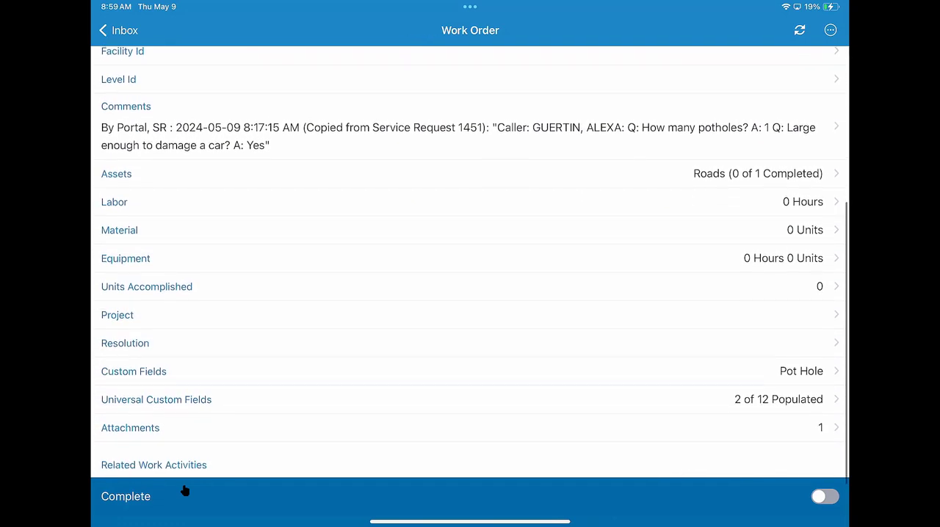
left_click(140, 399)
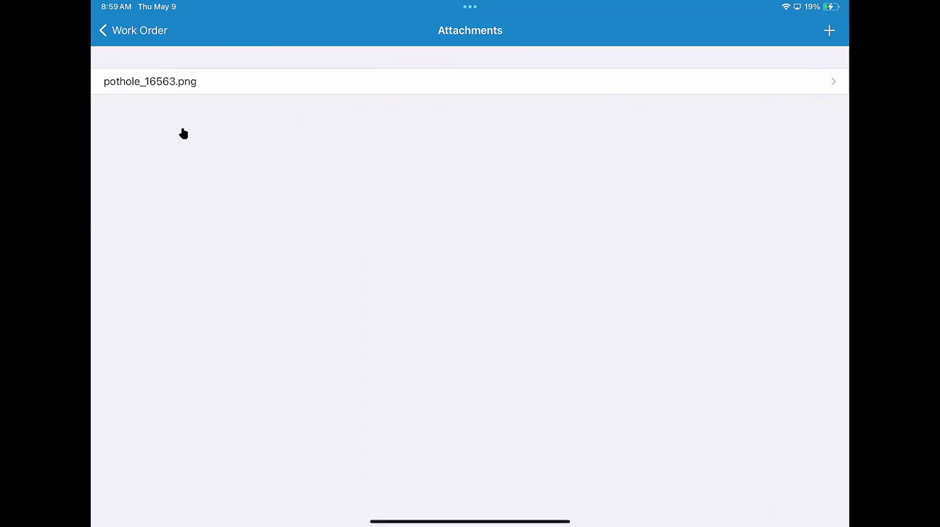
left_click(177, 83)
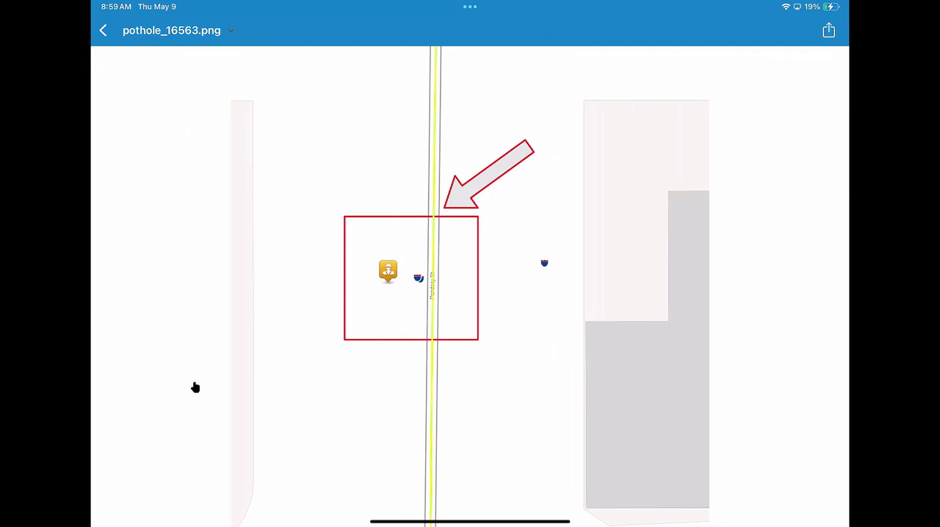
left_click(103, 31)
left_click(103, 30)
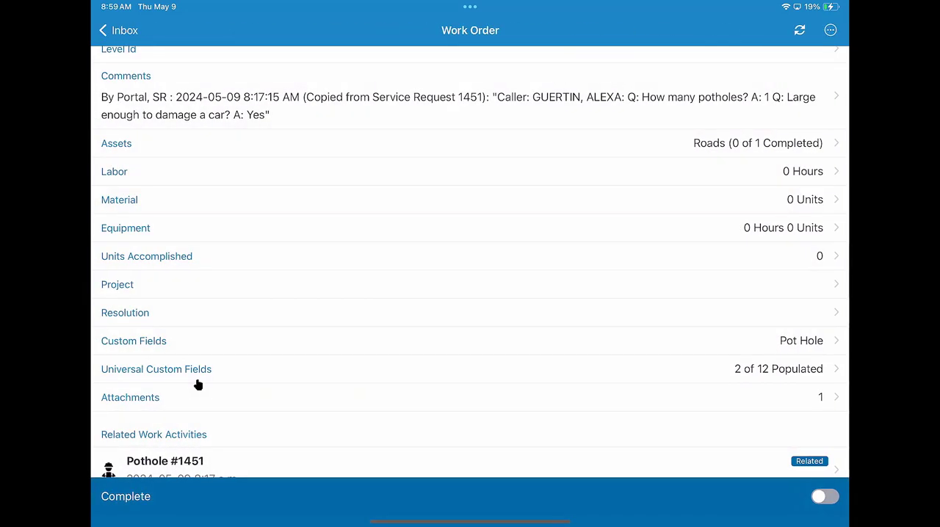
scroll(198, 385, "up", 5)
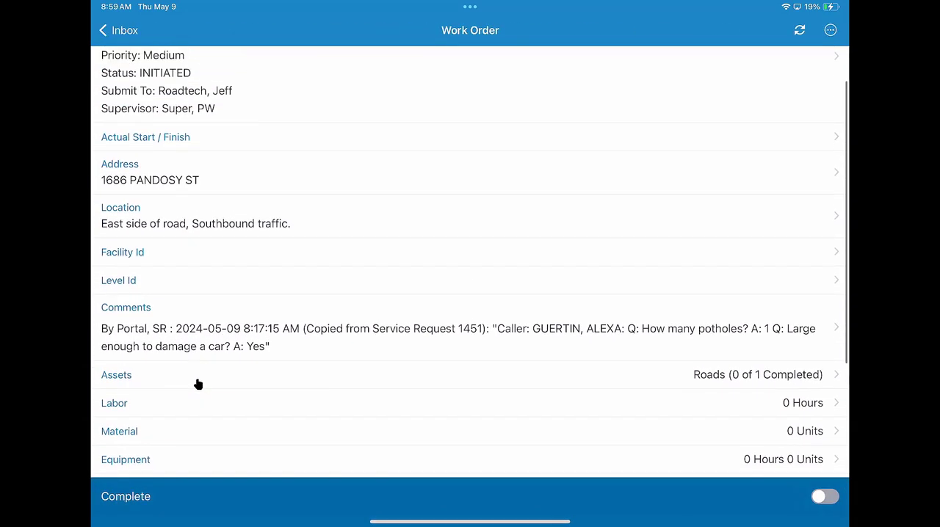
left_click(184, 336)
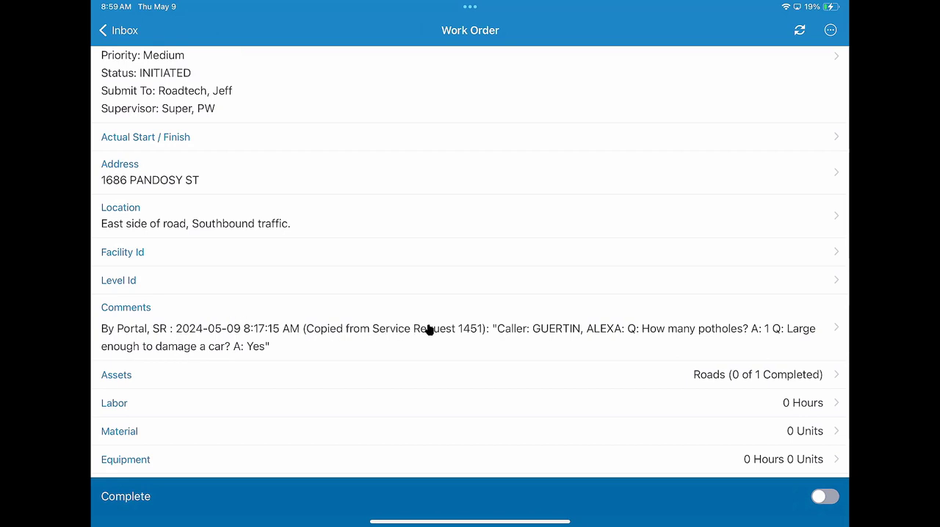
left_click(767, 337)
scroll(258, 332, "up", 1)
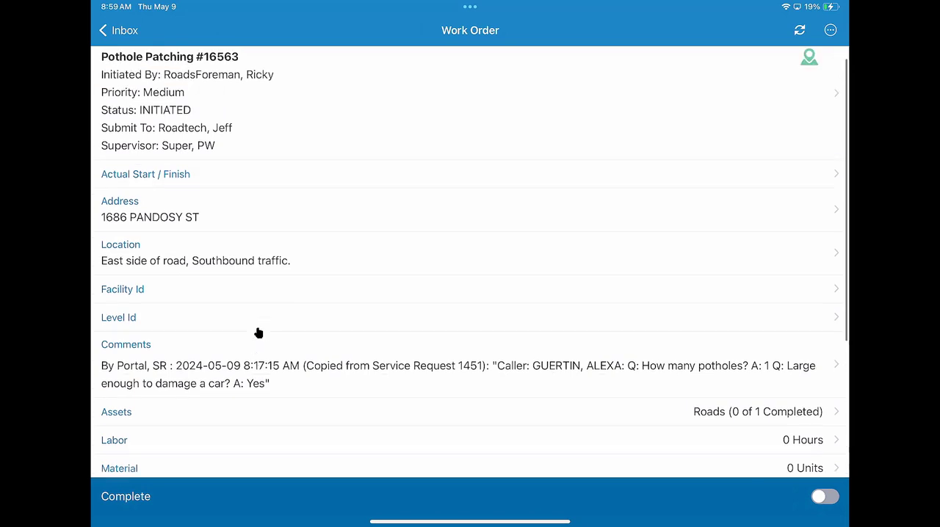
scroll(258, 332, "up", 2)
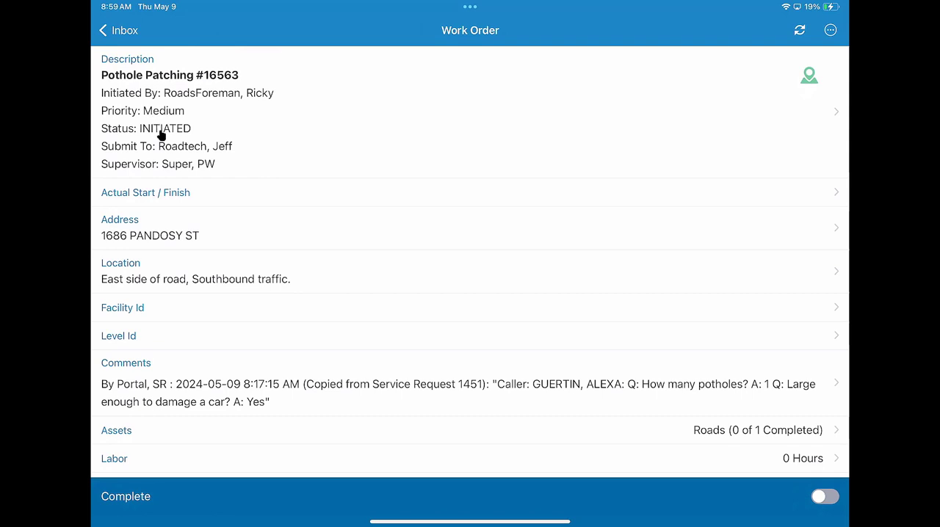
Set the work order's actual start to 2024-05-09 9:00 AM and return to its details
left_click(156, 197)
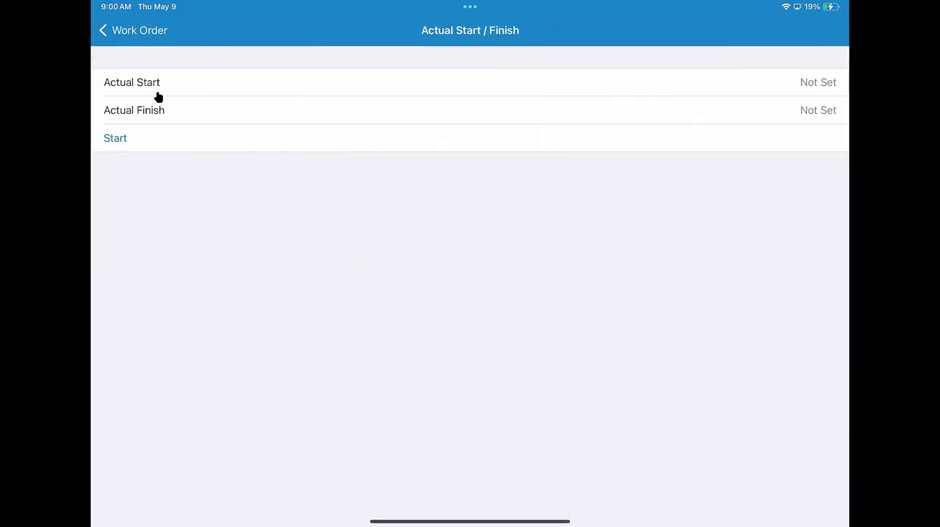
left_click(158, 94)
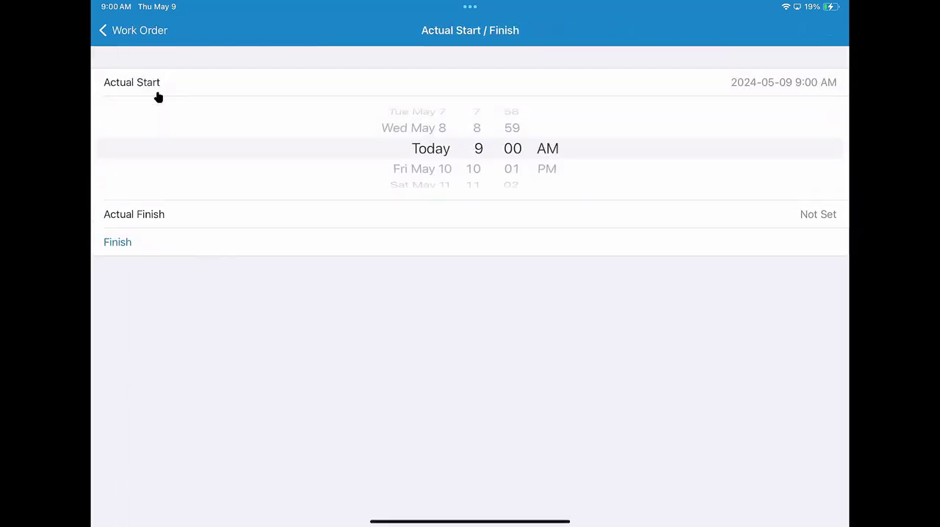
left_click(134, 30)
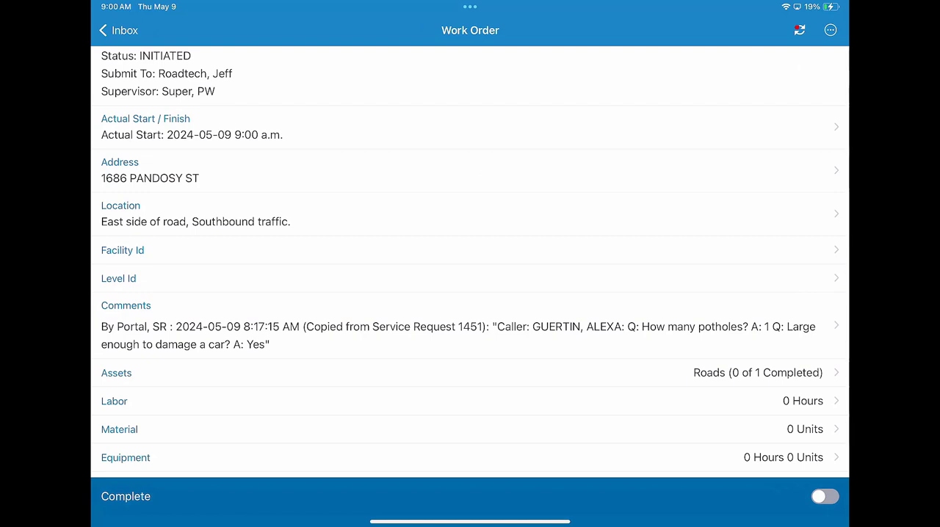
Check the options for the road asset linked to the work order, then return to its details
scroll(470, 293, "down", 3)
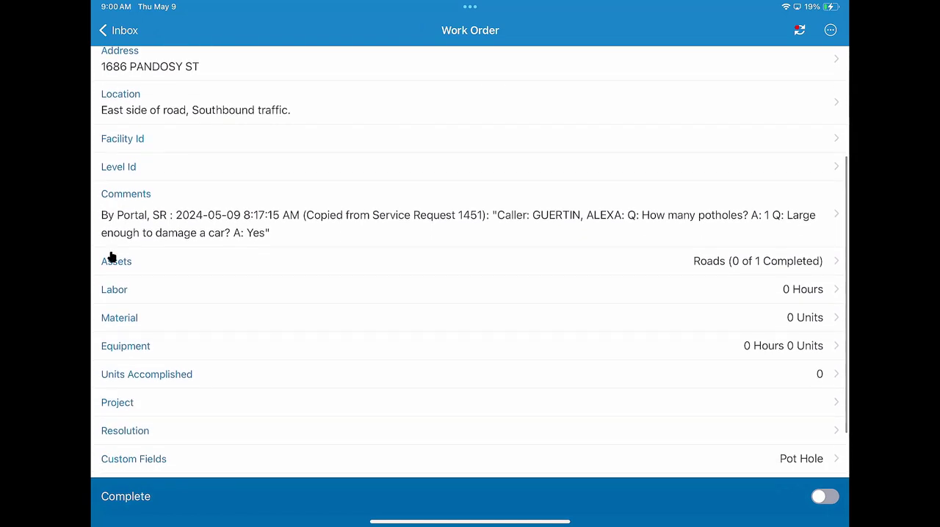
left_click(112, 256)
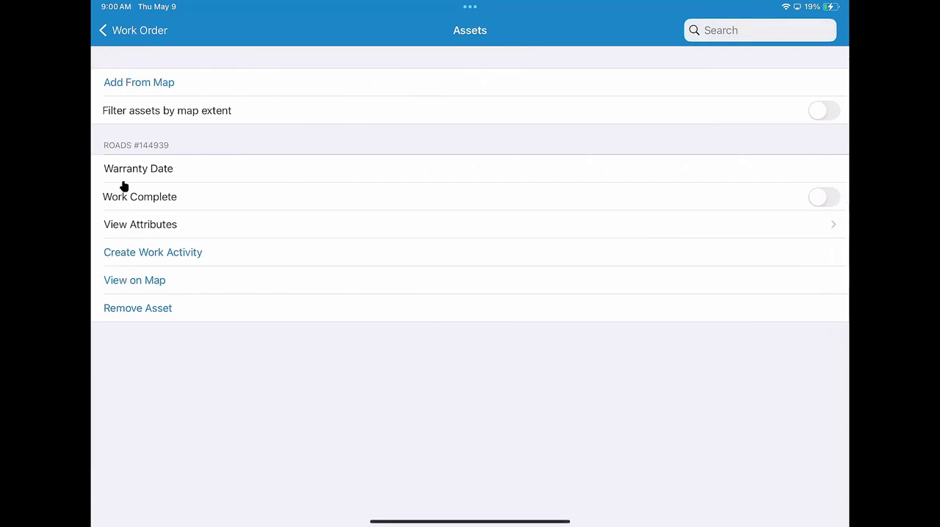
left_click(118, 85)
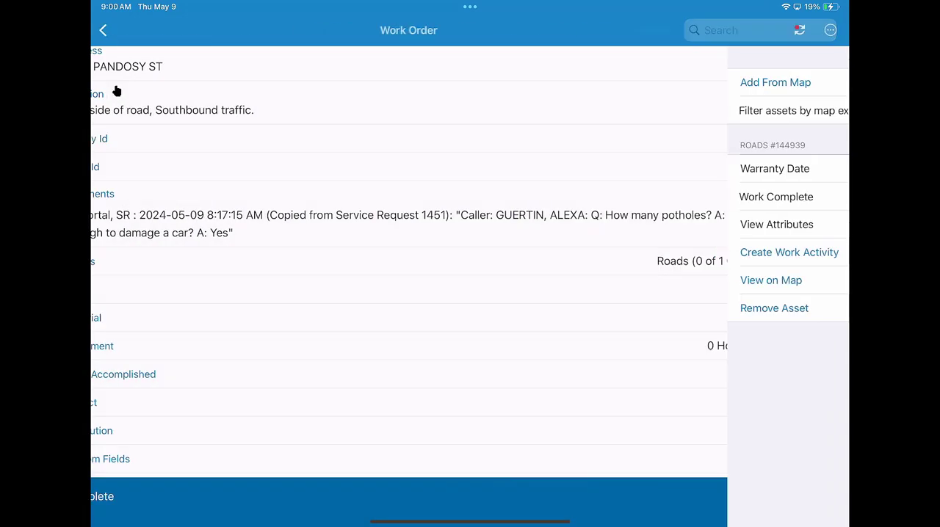
Start a new labor entry for the work order and review its crew, rate, date, employee and asset fields
scroll(117, 90, "down", 2)
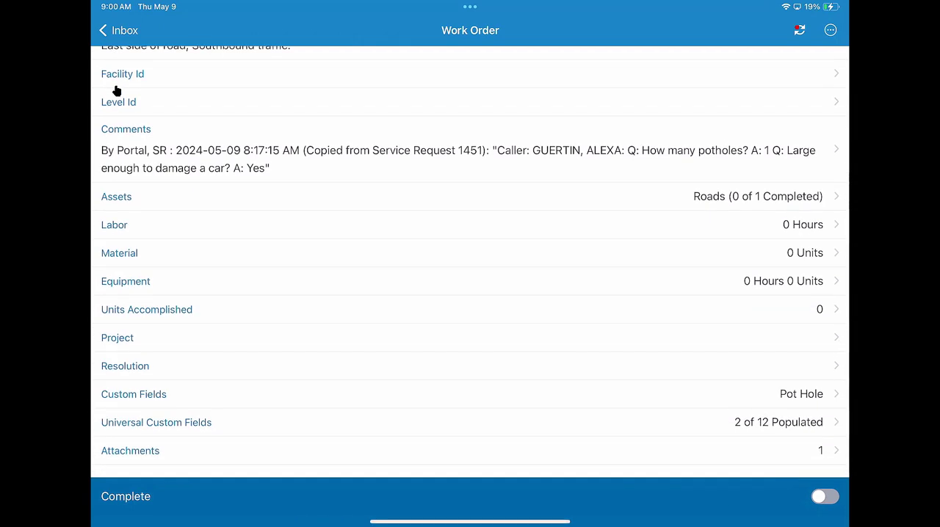
left_click(116, 235)
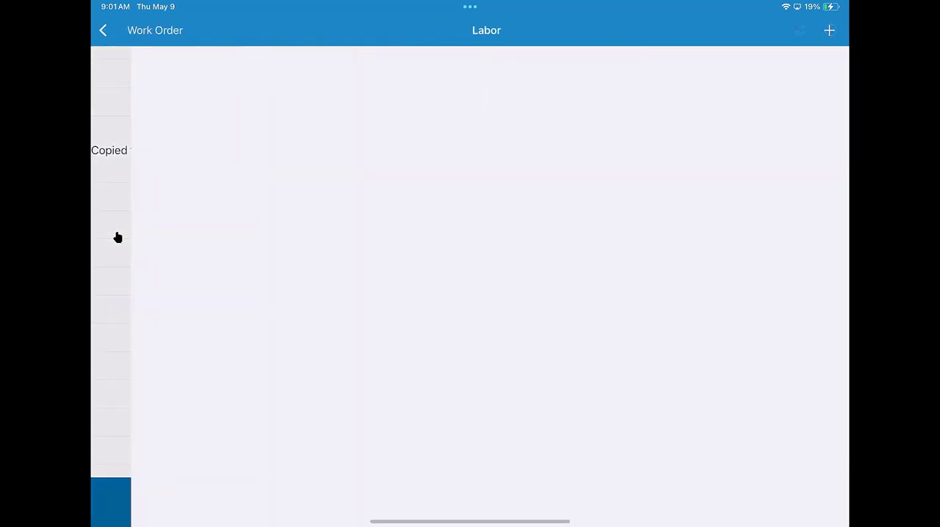
left_click(829, 33)
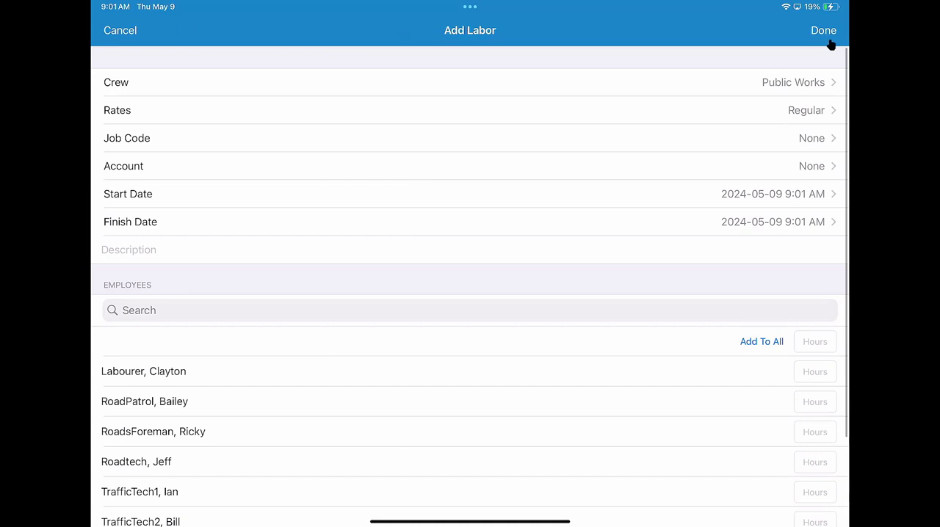
left_click(804, 91)
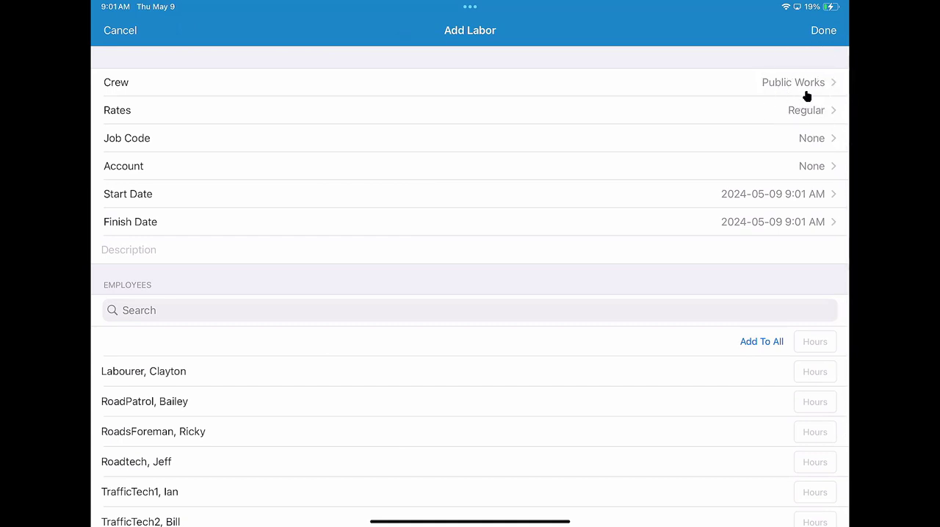
left_click(814, 116)
scroll(796, 181, "down", 3)
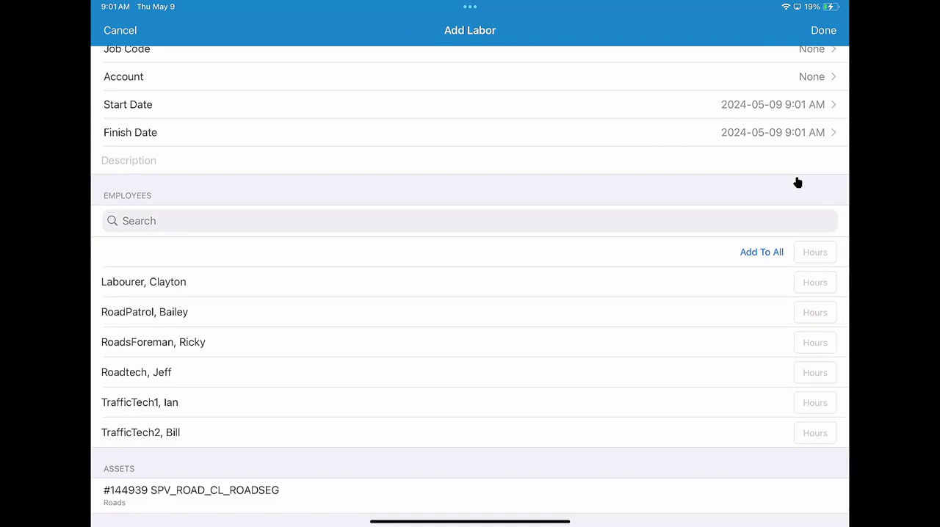
scroll(797, 182, "down", 2)
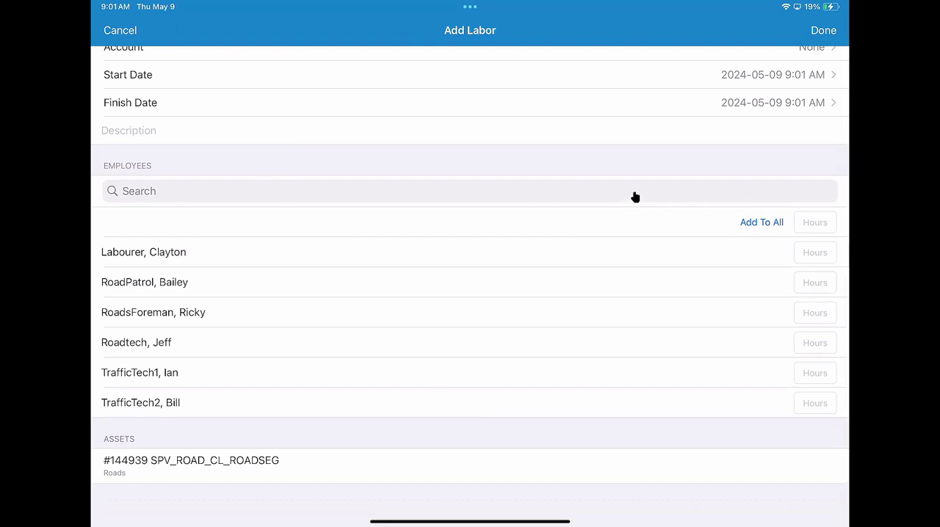
Log 1 labor hour each for the labourer, the road tech and the first traffic tech against the road asset, then save
left_click(769, 238)
left_click(815, 252)
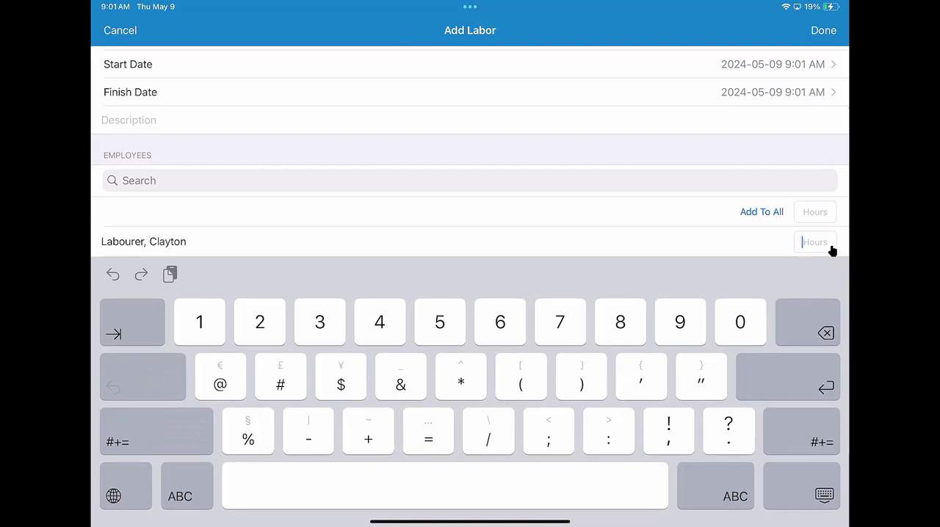
type("1")
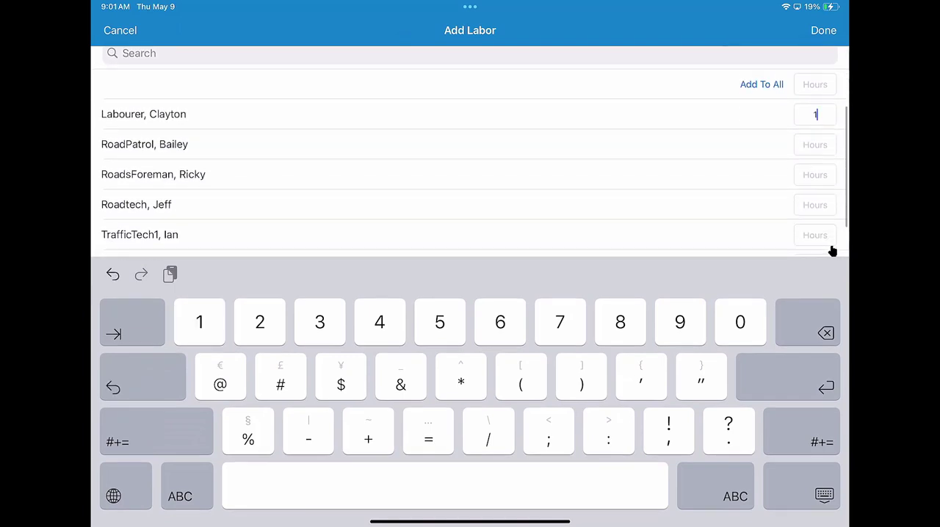
left_click(832, 252)
type("1")
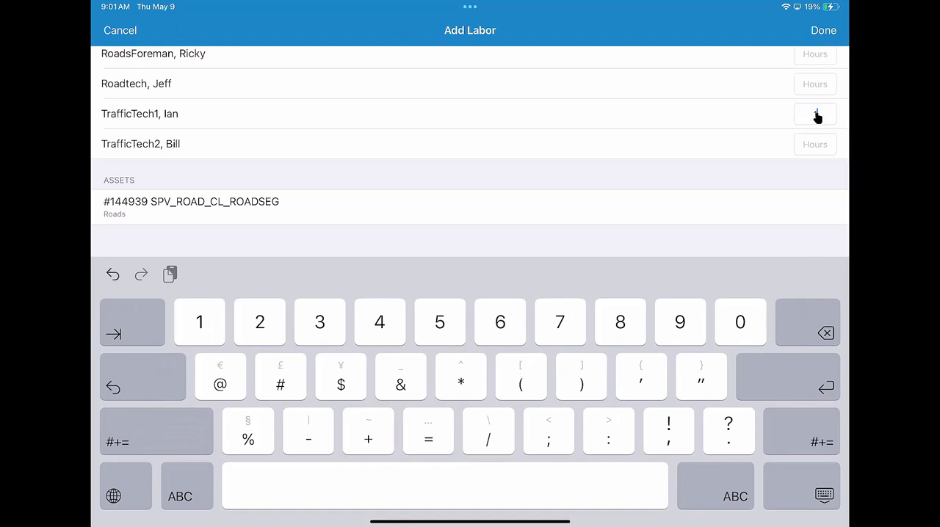
left_click(177, 212)
left_click(177, 212)
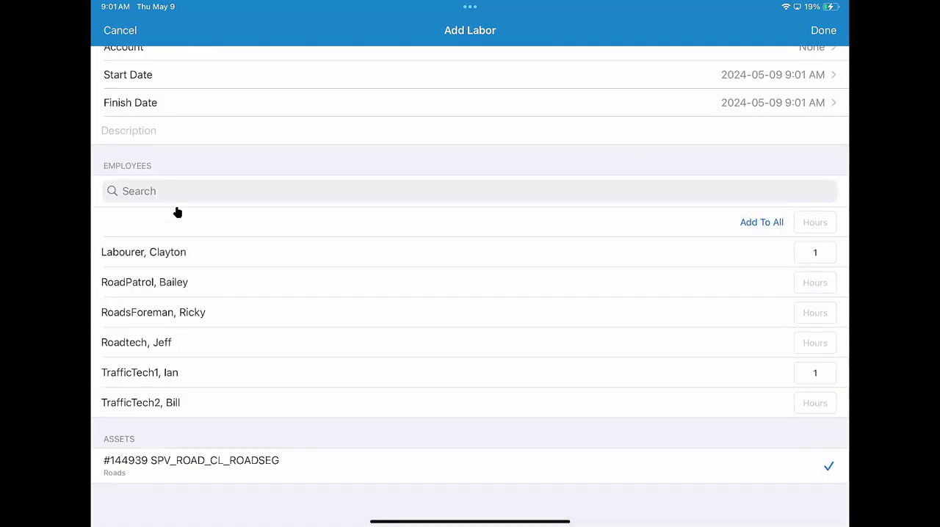
left_click(820, 45)
left_click(823, 343)
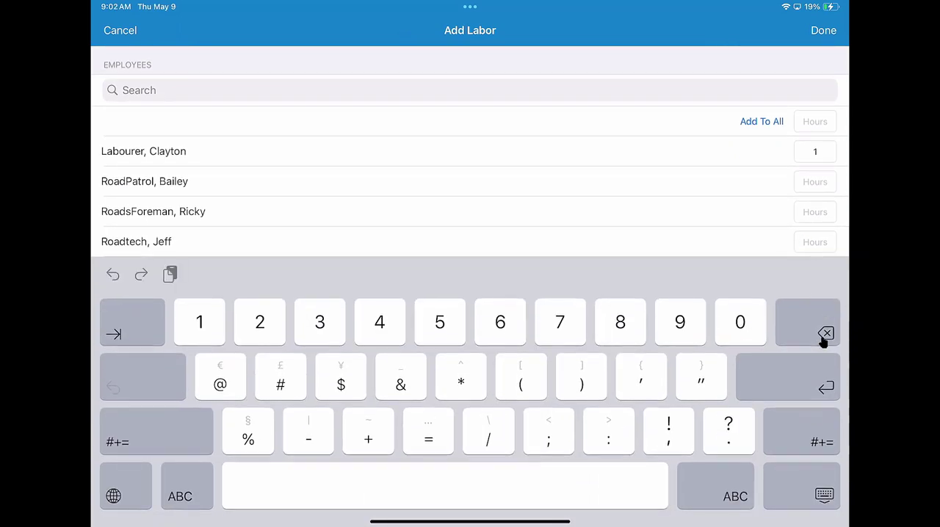
type("1")
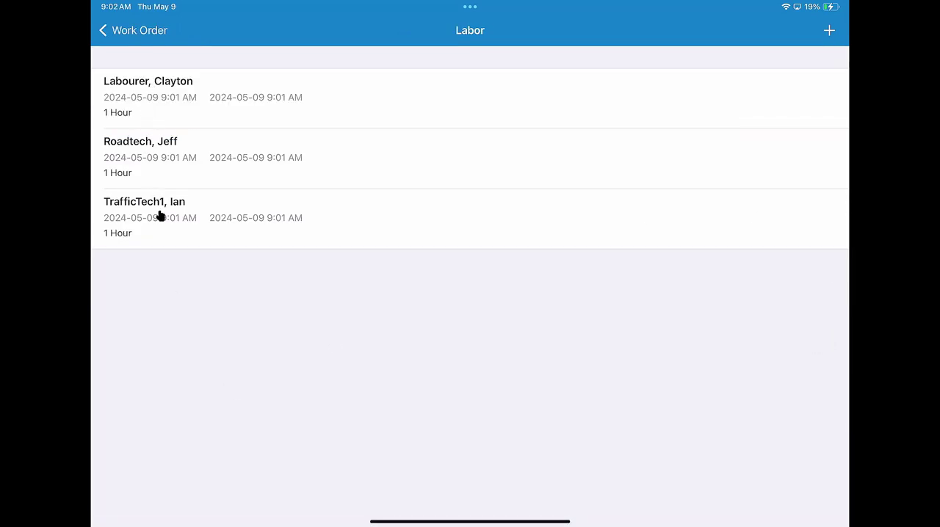
left_click(128, 45)
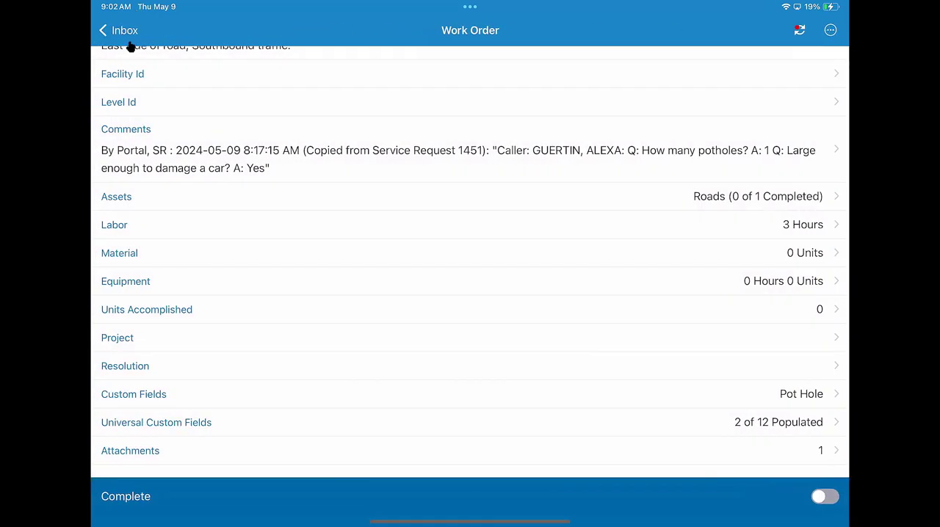
Start a new material entry for the work order and review its crew, storeroom, account, date and material list
left_click(119, 254)
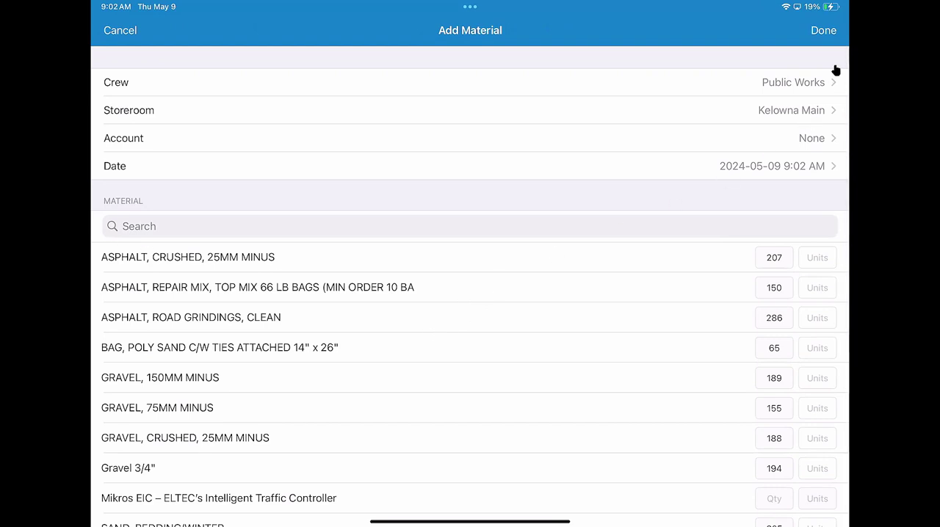
left_click(785, 95)
left_click(809, 118)
scroll(198, 308, "down", 4)
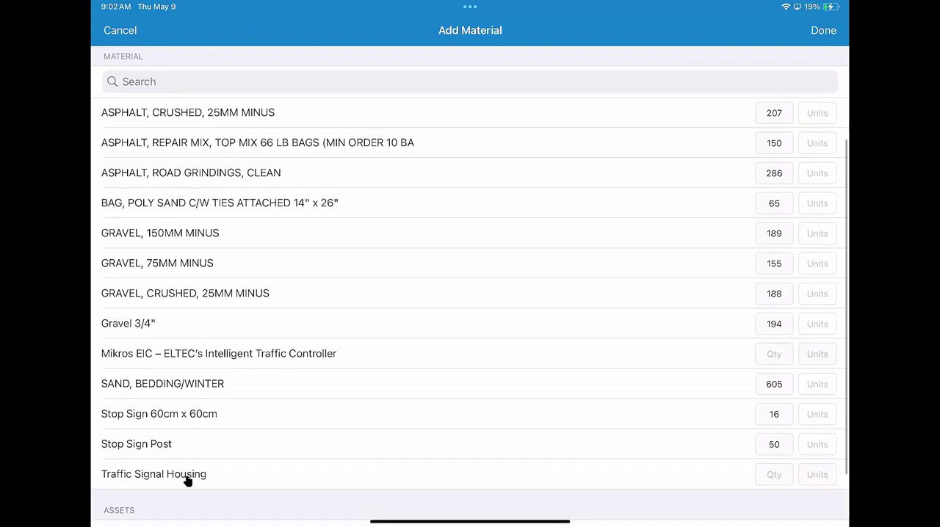
scroll(220, 474, "up", 2)
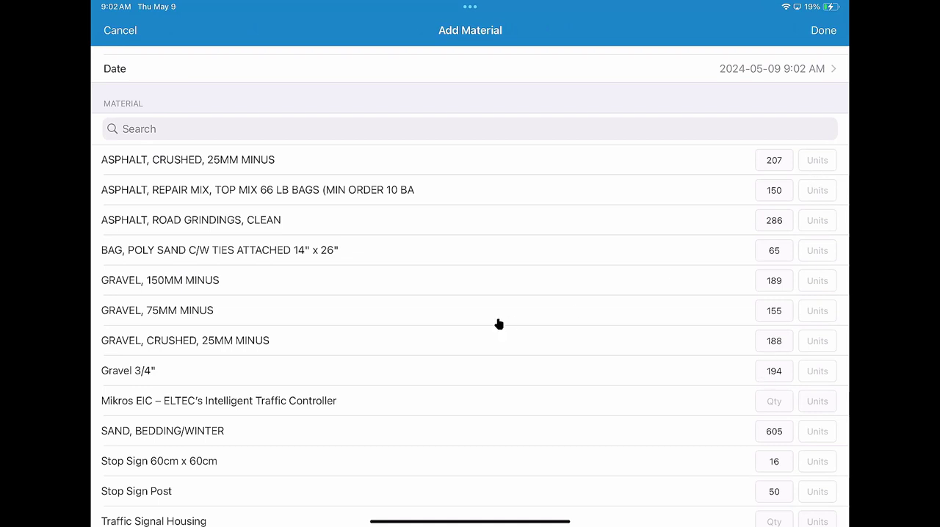
scroll(498, 324, "down", 3)
scroll(221, 470, "up", 2)
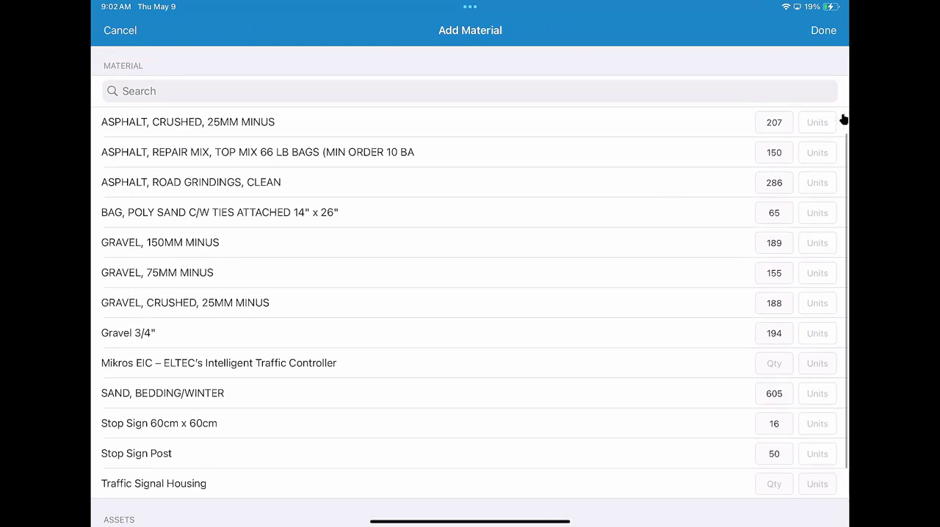
Enter 10 units of crushed 25MM MINUS asphalt, 2 units of crushed 25MM MINUS gravel and 10 units of bedding/winter sand
left_click(833, 122)
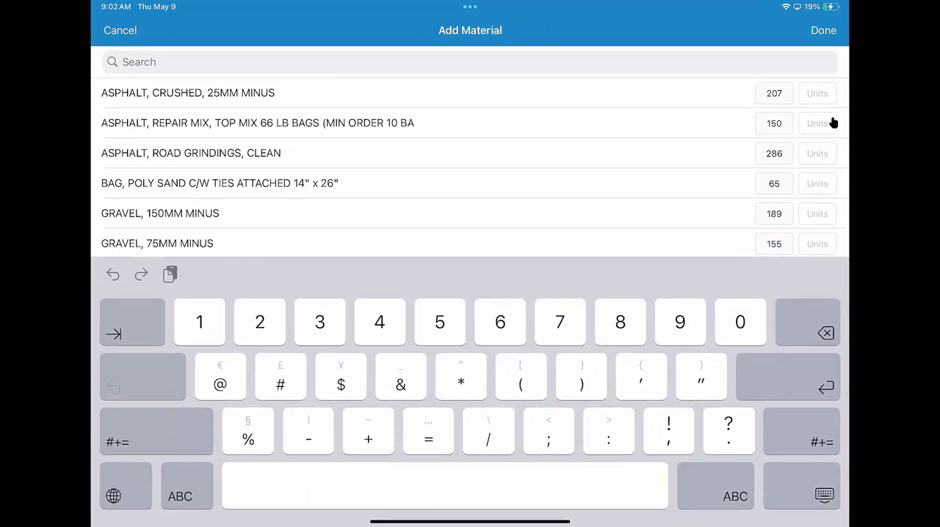
type("10")
key("Tab")
key("Tab")
key("Tab")
key("Tab")
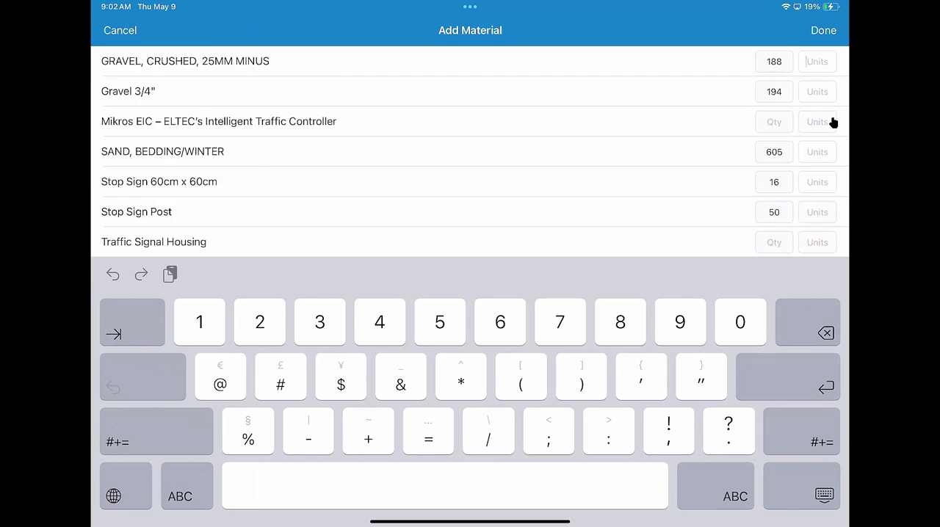
type("2")
key("Tab")
key("Tab")
key("Tab")
type("10")
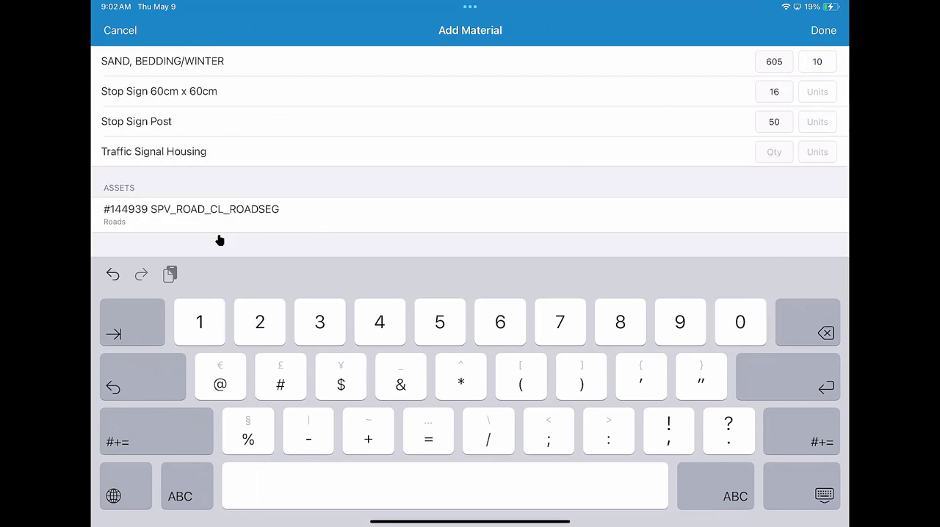
Assign the materials to the road segment asset, save the entry and return to the work order's details
left_click(190, 230)
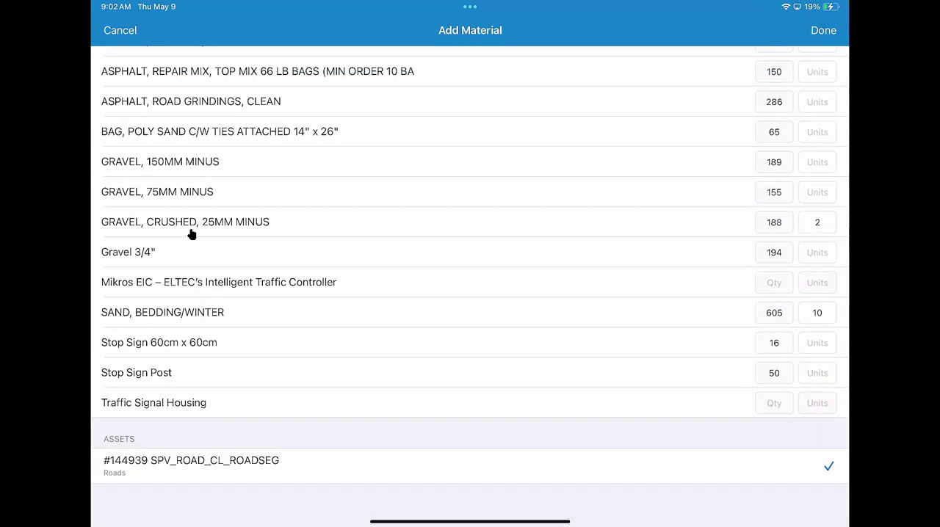
left_click(824, 30)
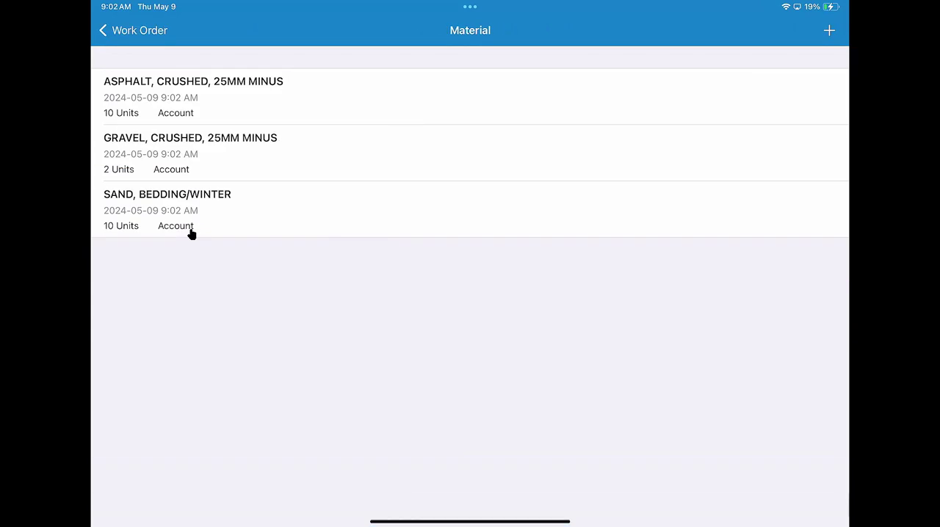
left_click(120, 37)
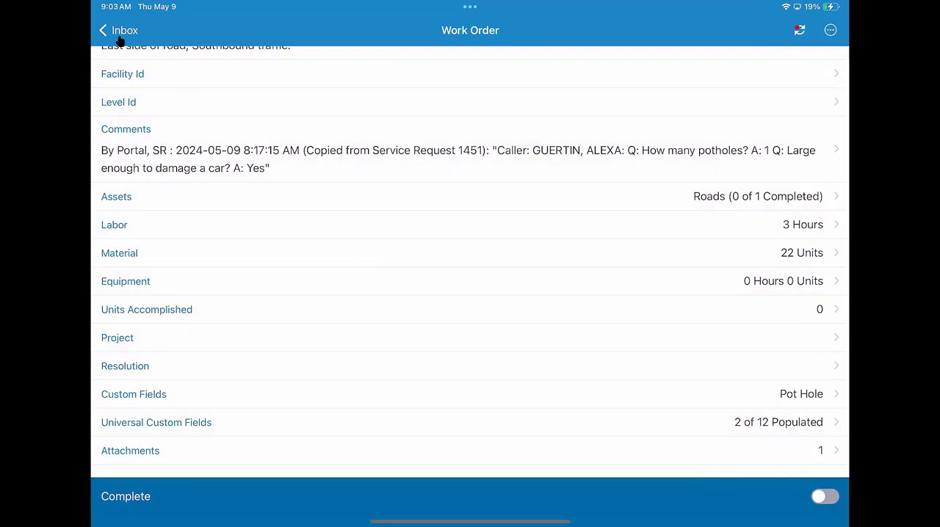
Log equipment against the road asset: 1 hour each for the Vibratory Plate Compactor and Breaker/Jack Hammer, 1.5 hours for the 1997 Ford Ranger
left_click(132, 292)
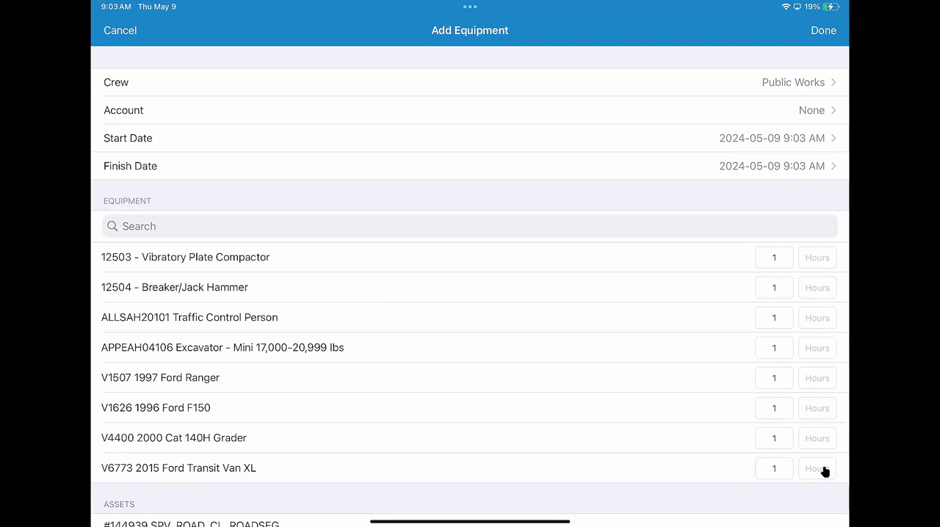
left_click(817, 263)
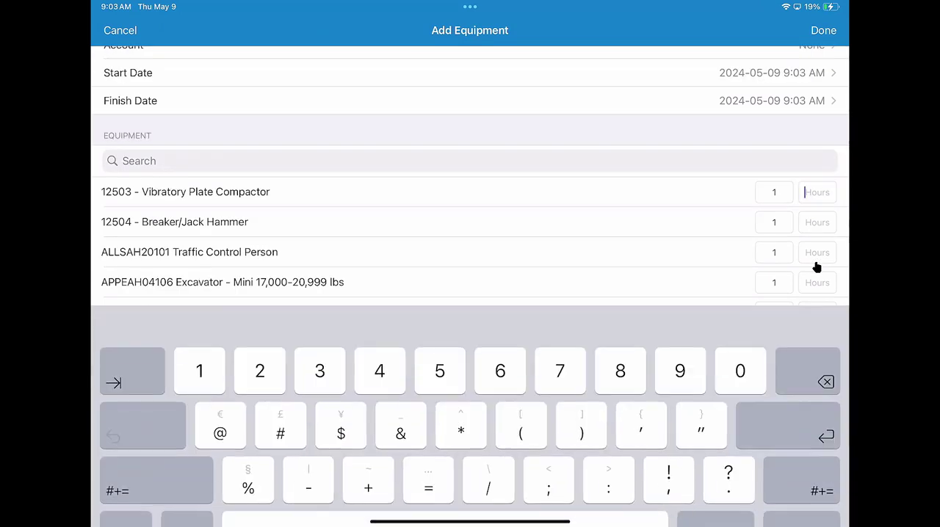
type("1")
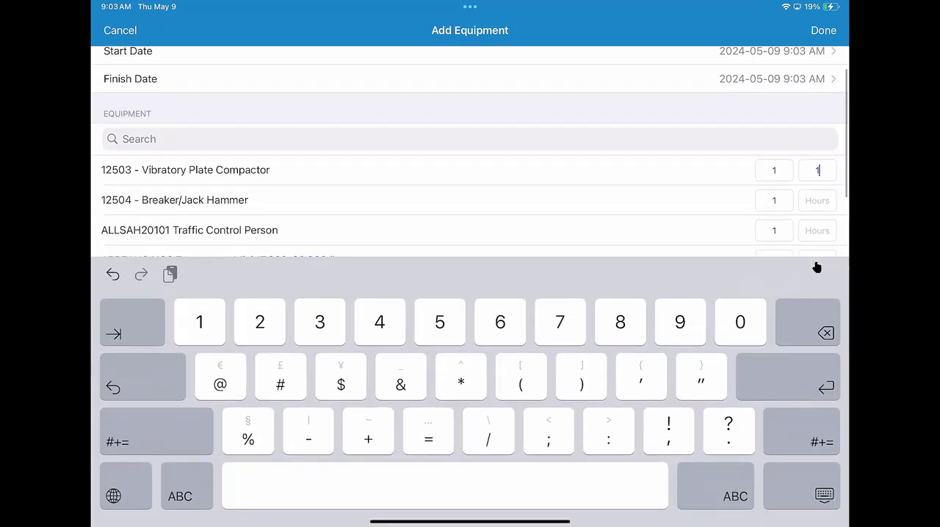
key("Tab")
type("1")
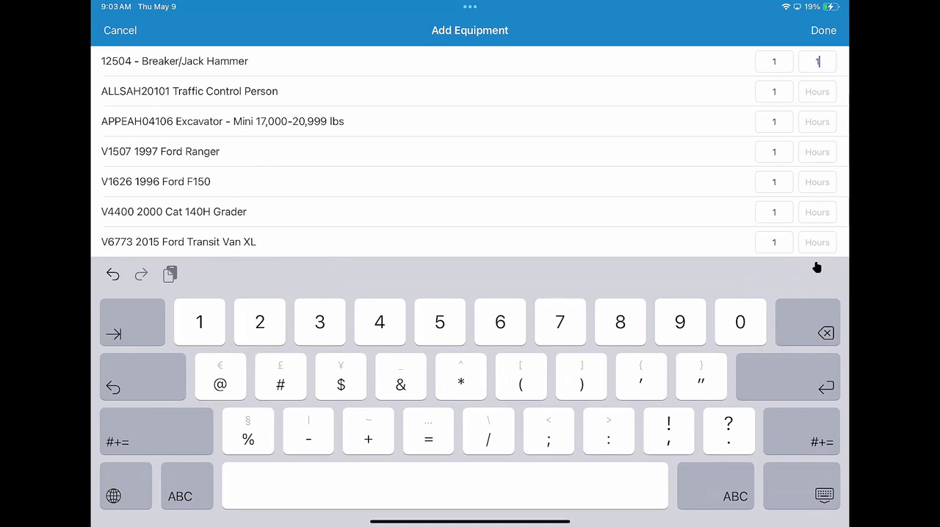
key("Tab")
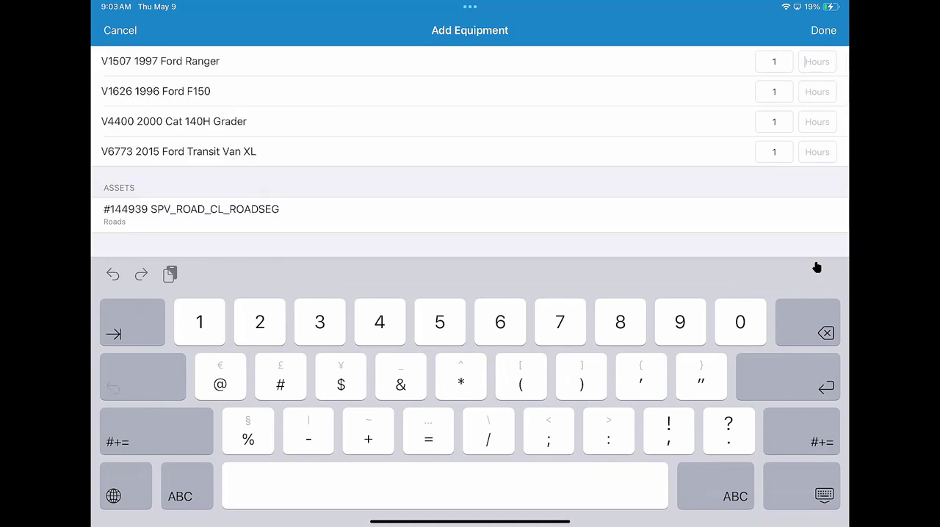
type("1")
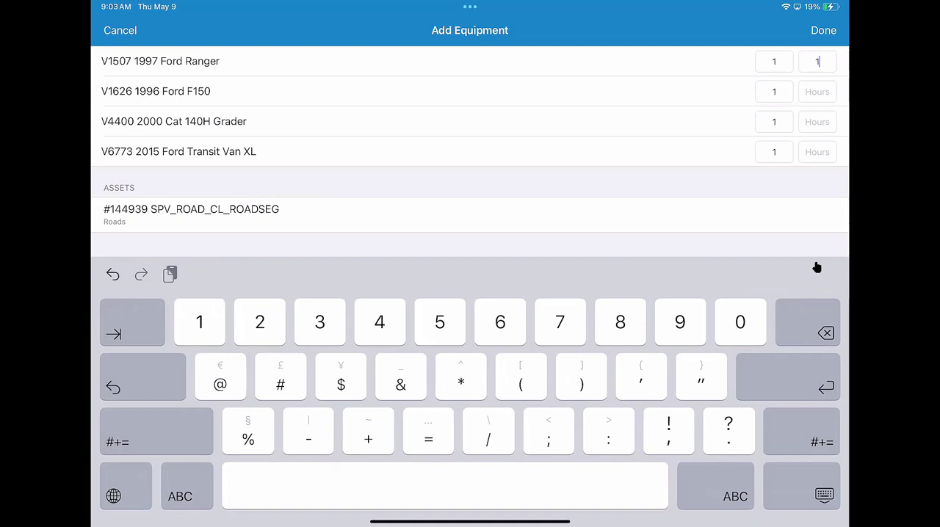
type(".5")
left_click(158, 225)
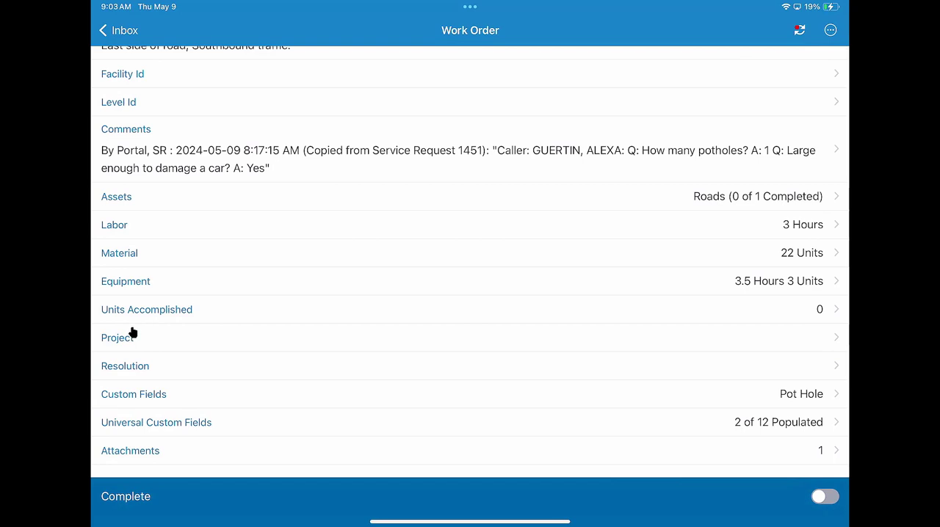
Set the work order's resolution to All Work Completed
left_click(125, 371)
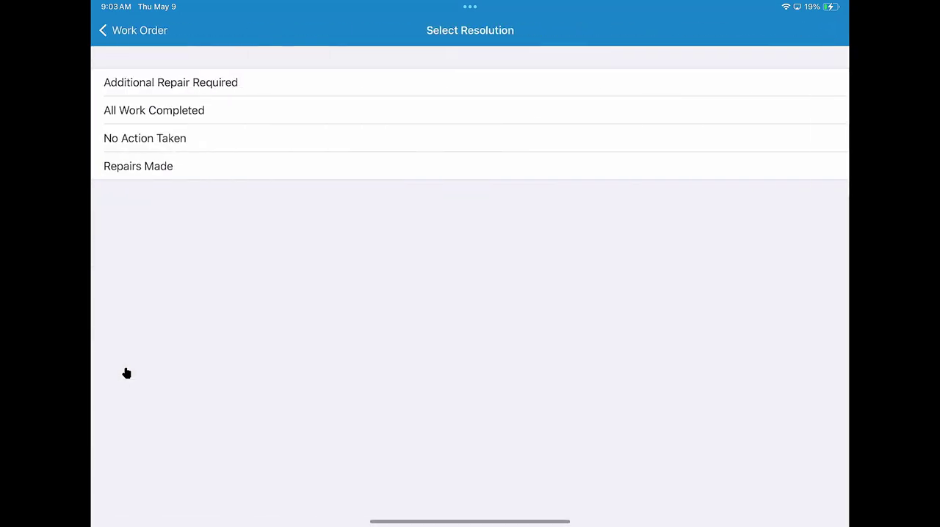
left_click(131, 122)
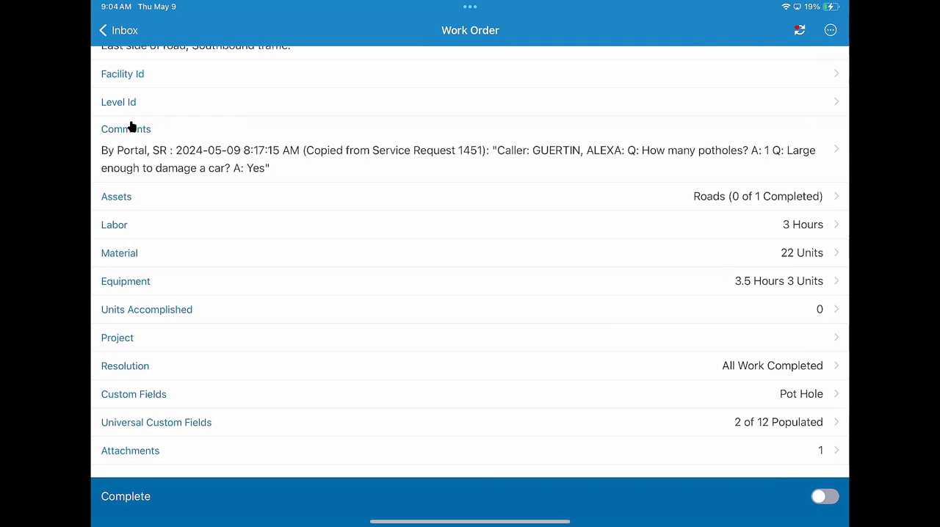
Check the project options and the Pot Hole custom fields for dimensions and vehicles, then return to the work order's details
left_click(121, 348)
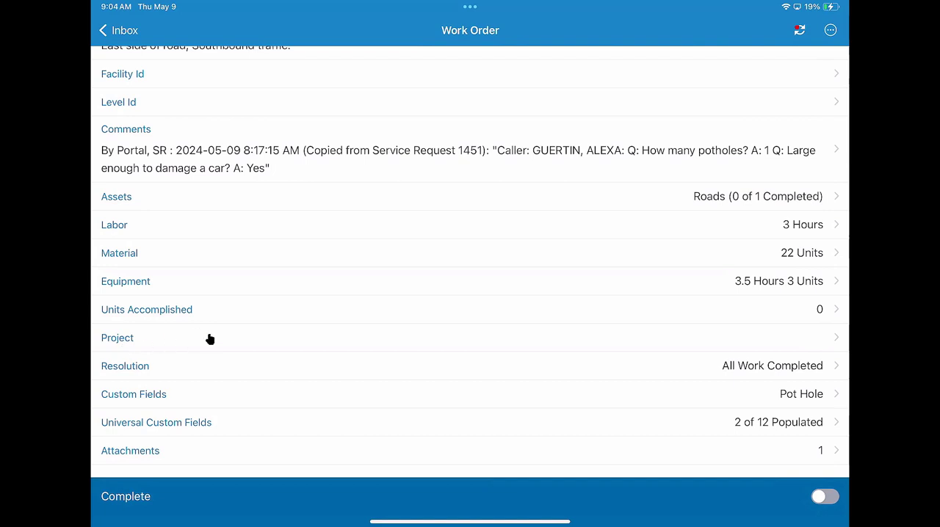
left_click(118, 399)
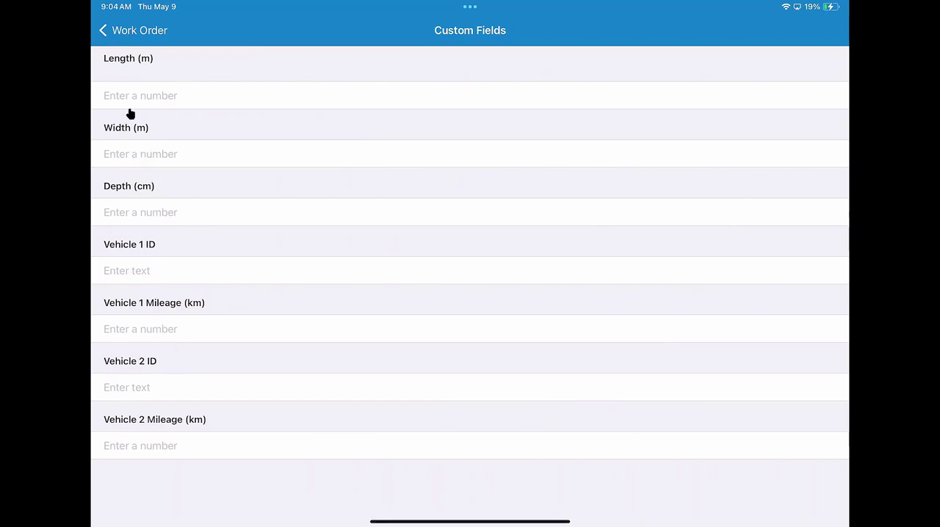
left_click(129, 70)
left_click(139, 31)
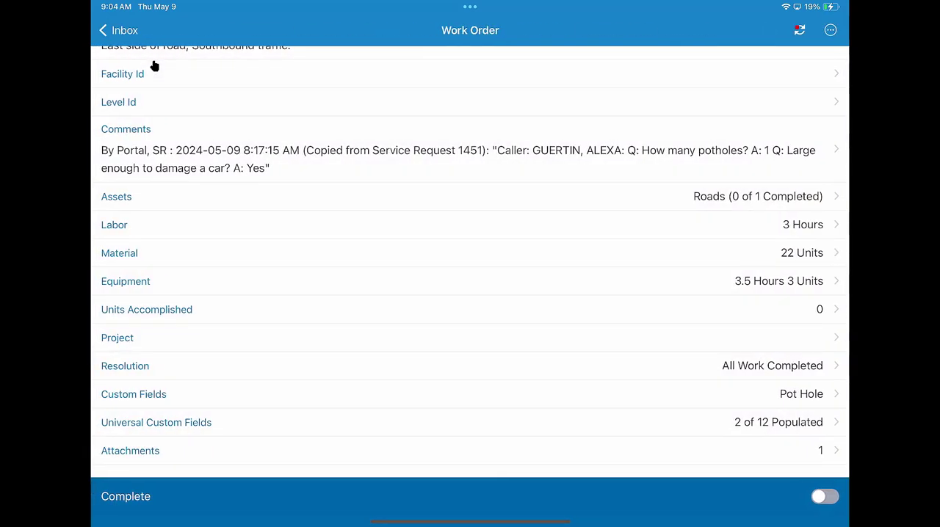
Attach the Esri Canada image from the photo library to the work order and return to its details
scroll(208, 214, "down", 2)
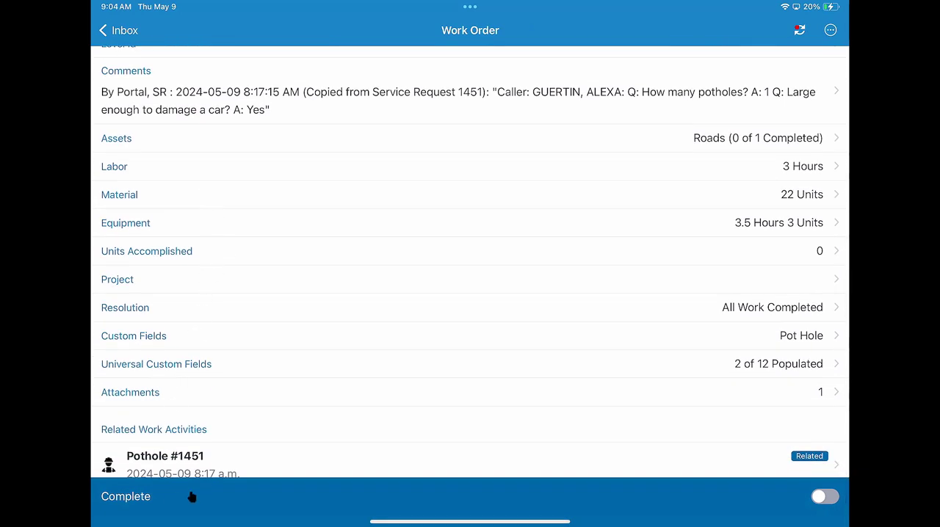
left_click(141, 397)
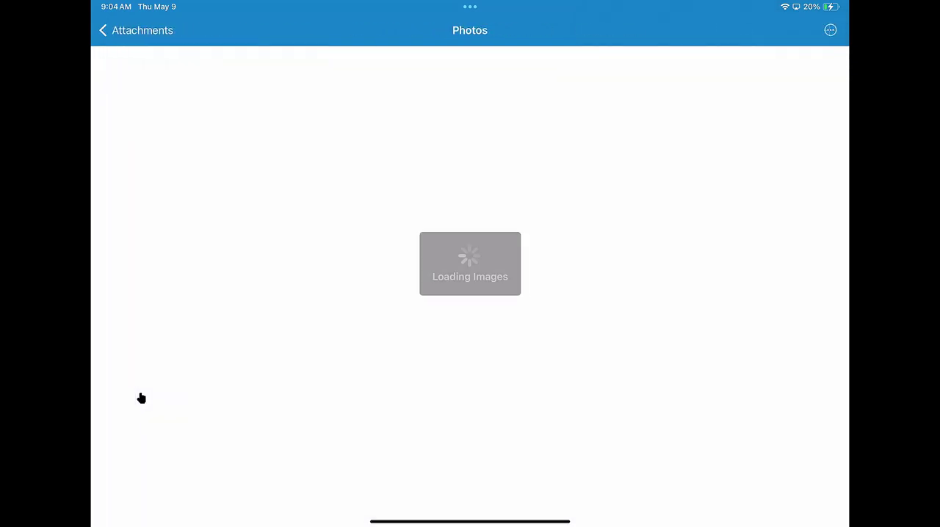
left_click(407, 235)
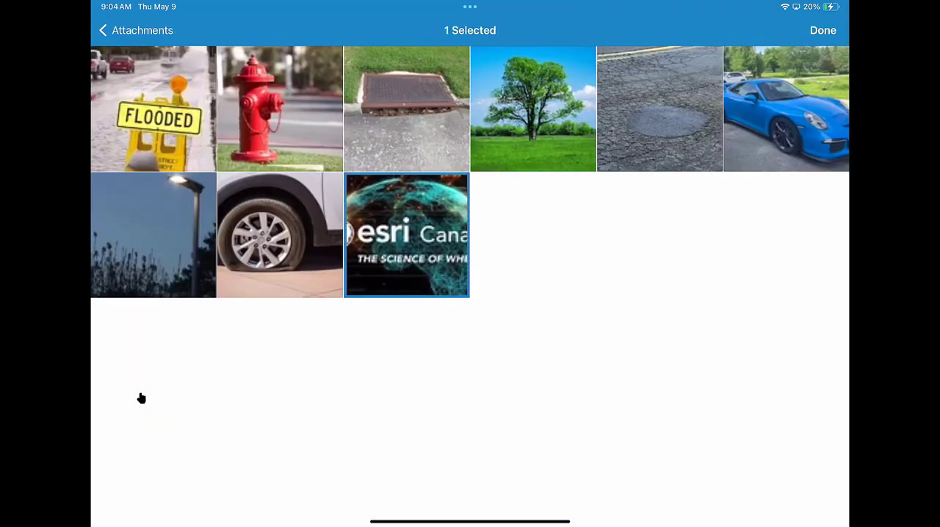
left_click(822, 30)
left_click(133, 30)
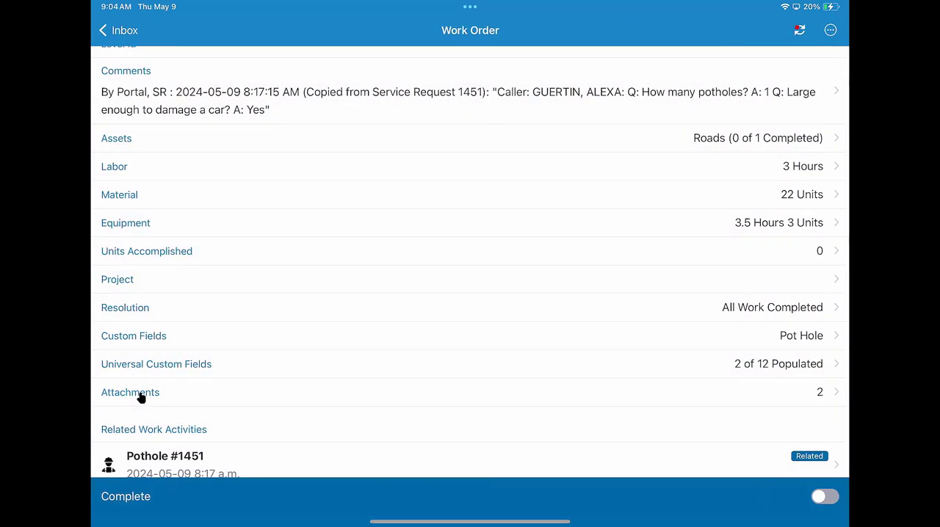
Mark the work order as complete and sync the changes
scroll(141, 398, "down", 1)
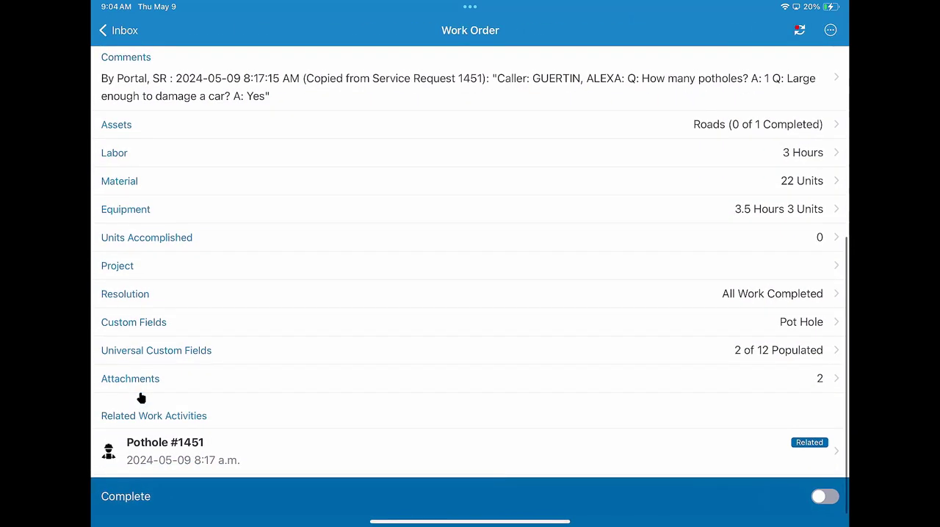
left_click(827, 499)
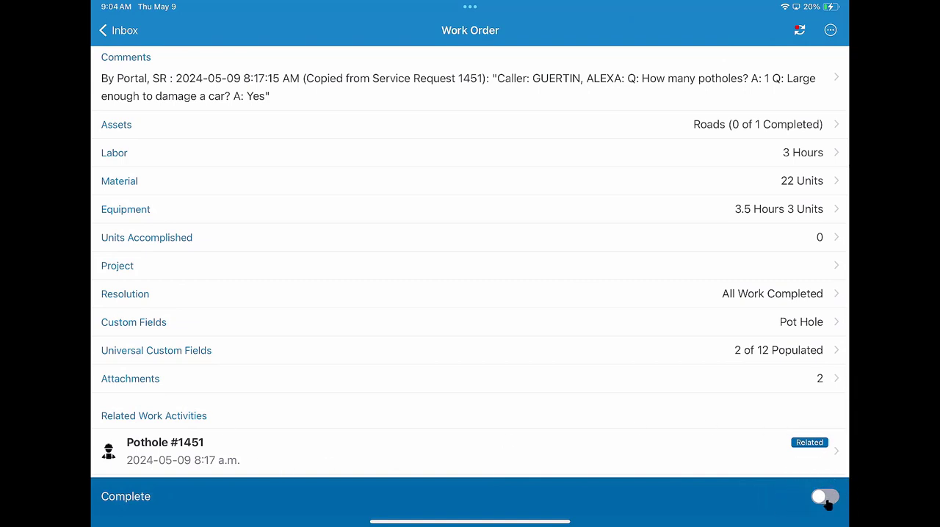
left_click(827, 498)
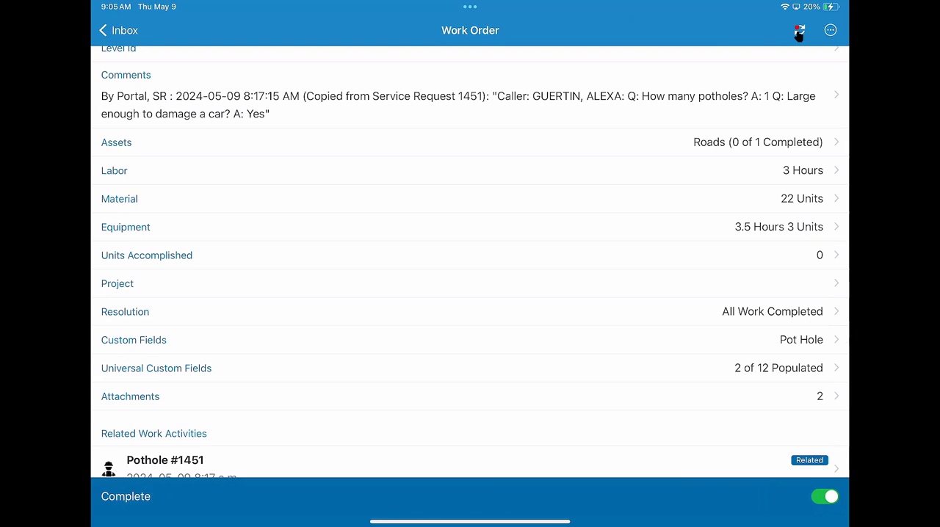
left_click(799, 33)
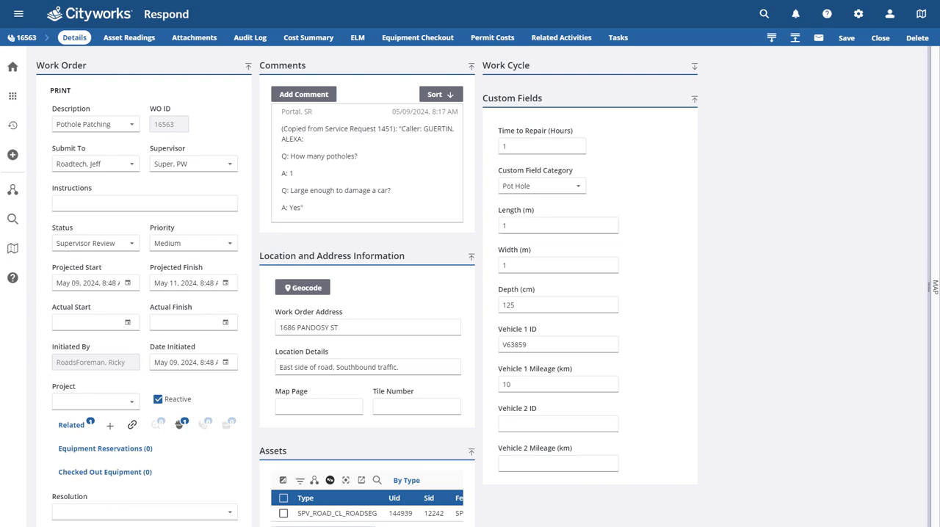
In the Cityworks Respond web app, review the work order's status and compare its actual and estimated costs, then return to its details
left_click(82, 247)
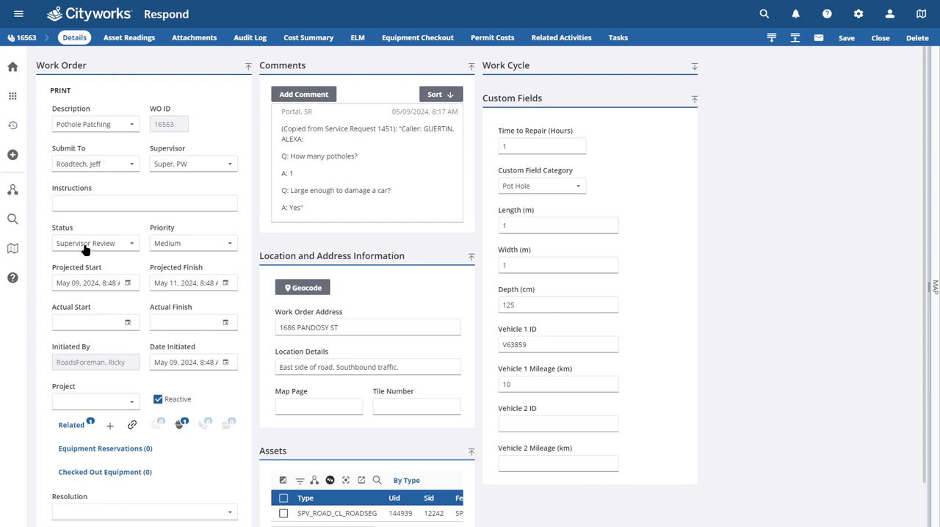
left_click(301, 44)
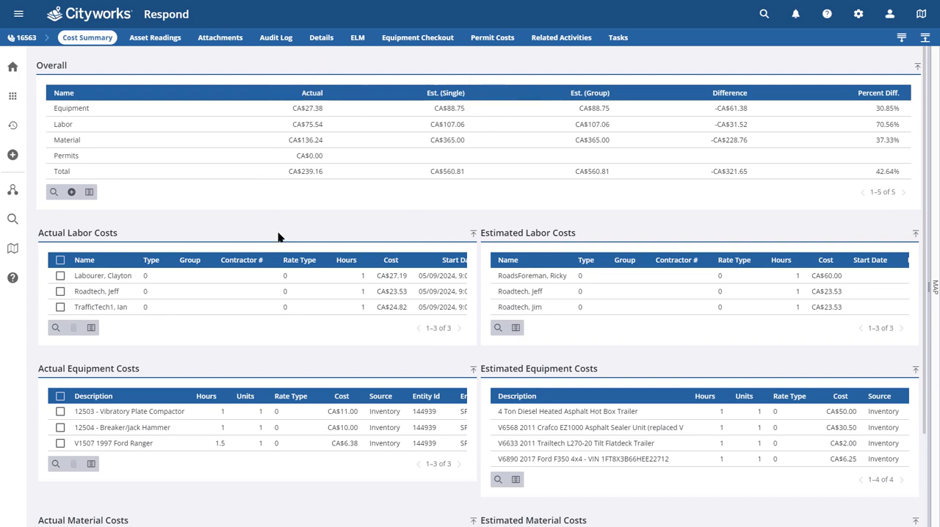
left_click(308, 179)
scroll(453, 217, "down", 1)
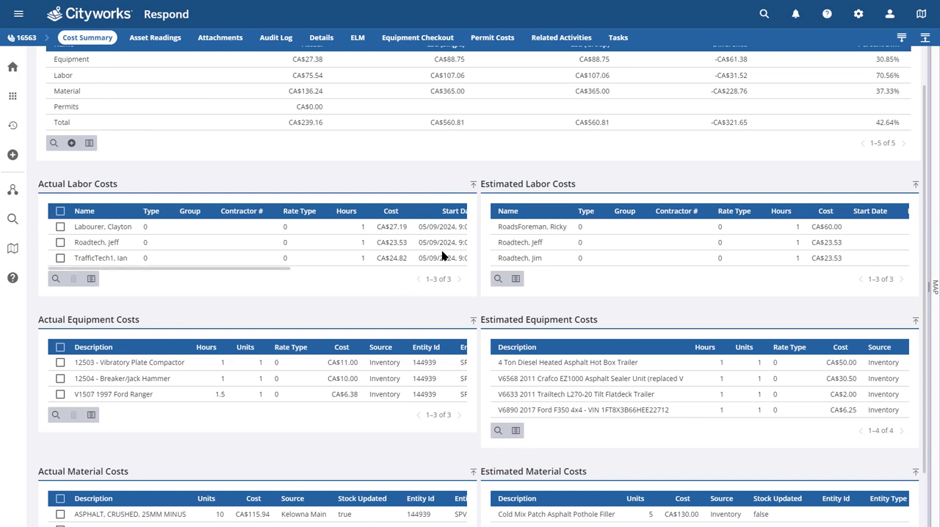
scroll(414, 286, "down", 1)
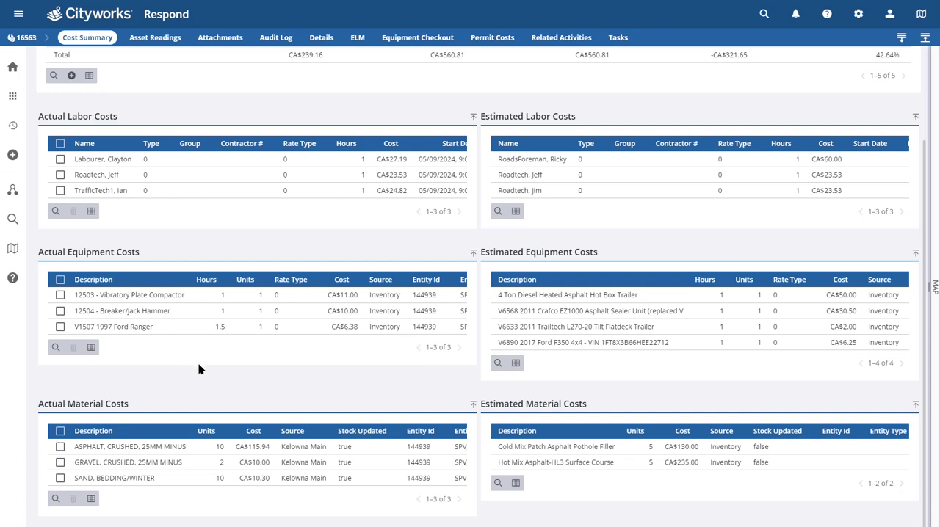
scroll(198, 370, "up", 2)
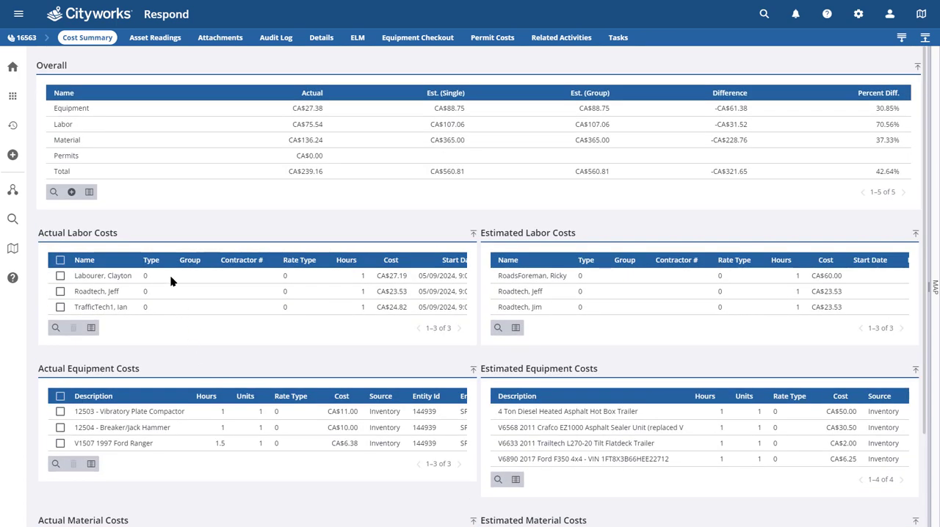
left_click(28, 41)
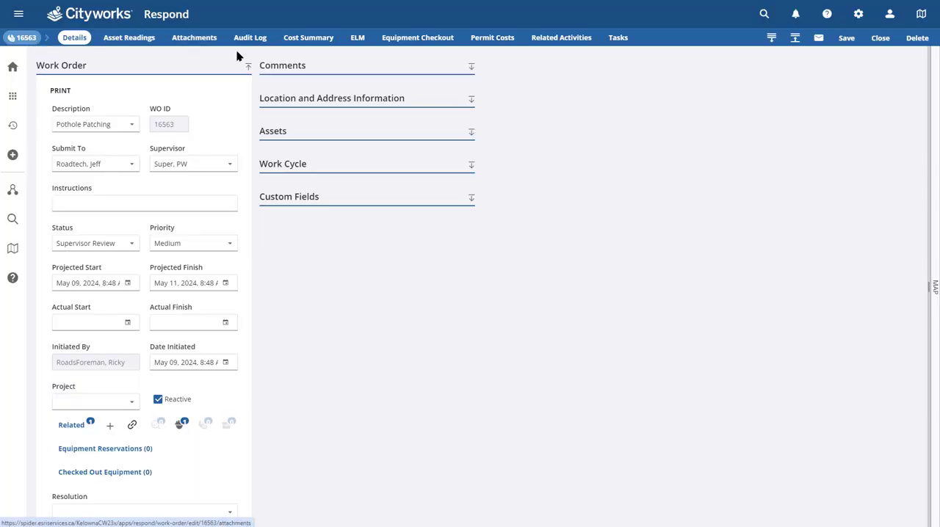
Review the cost fields and material request option in the work order's details, and check the available apps for Storeroom
scroll(242, 221, "down", 1)
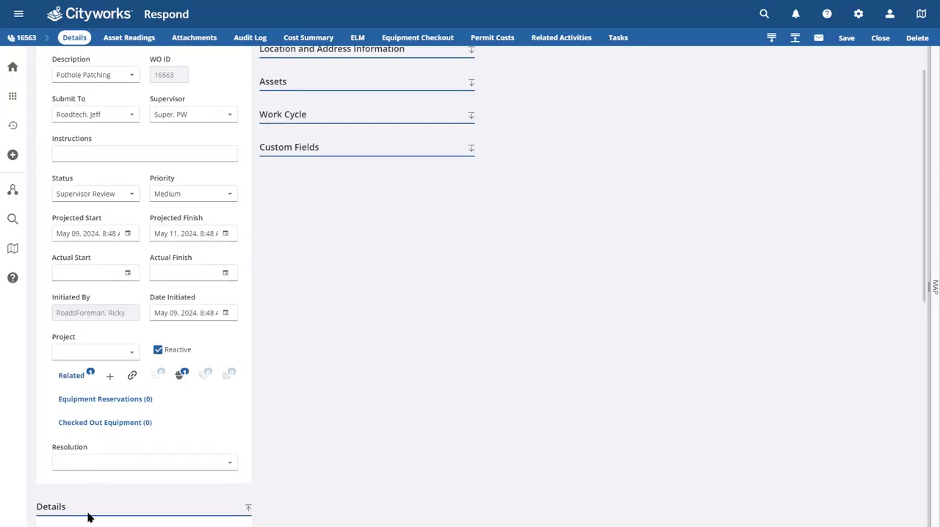
scroll(126, 480, "down", 6)
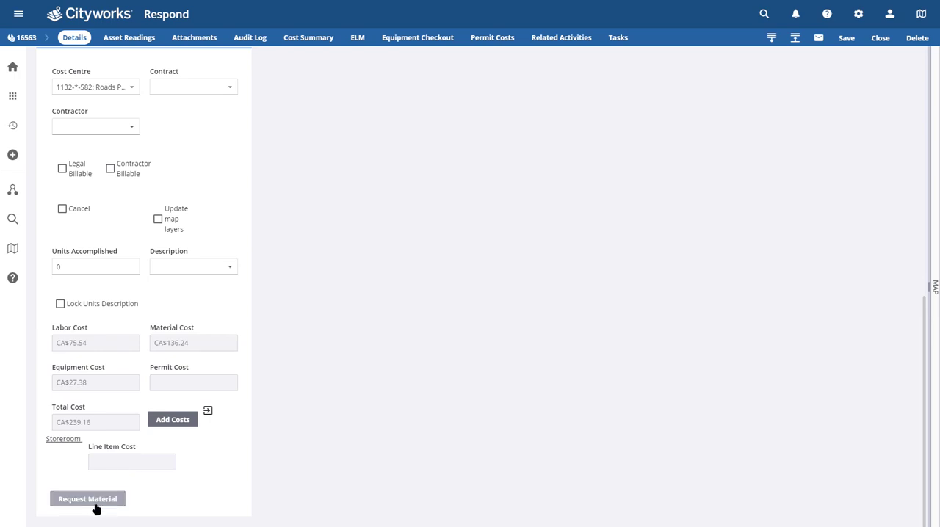
left_click(93, 506)
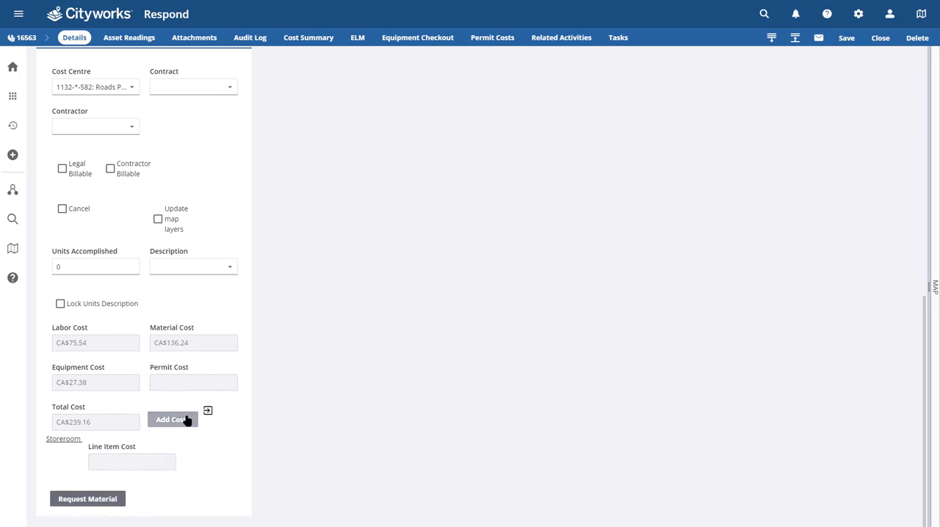
left_click(16, 98)
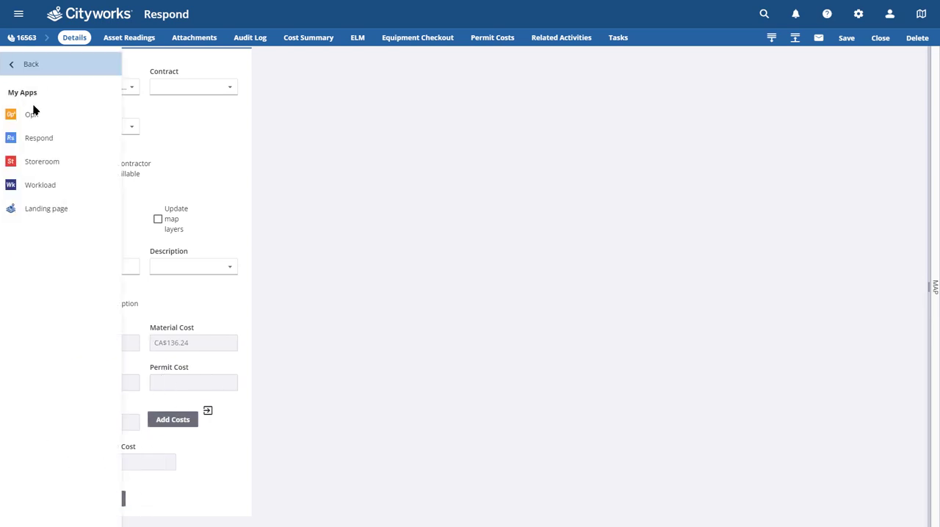
left_click(42, 164)
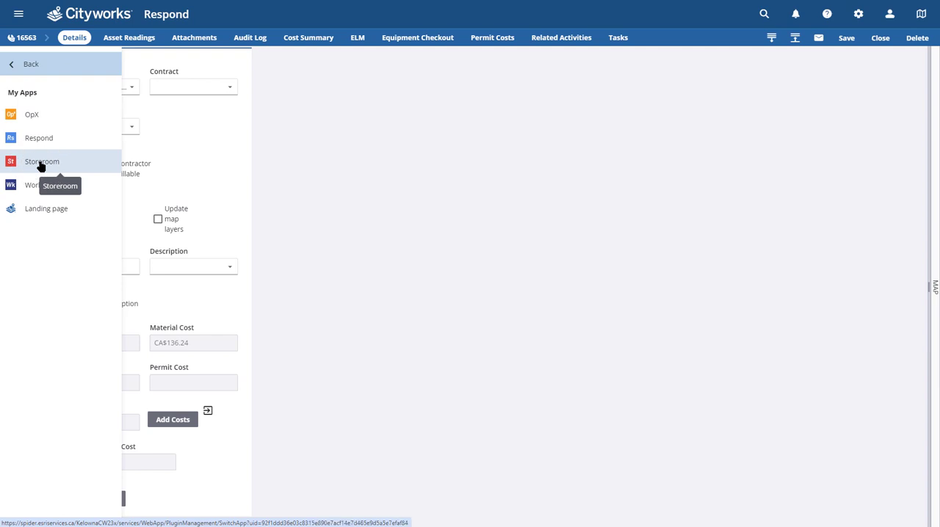
left_click(266, 169)
Close the pothole patching work order and open its related service request
scroll(203, 191, "up", 2)
scroll(201, 192, "up", 5)
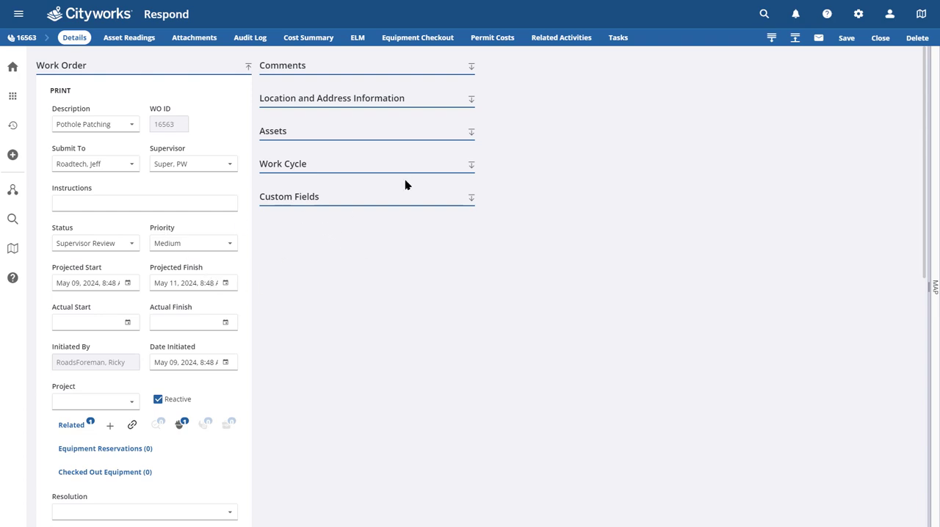
left_click(886, 40)
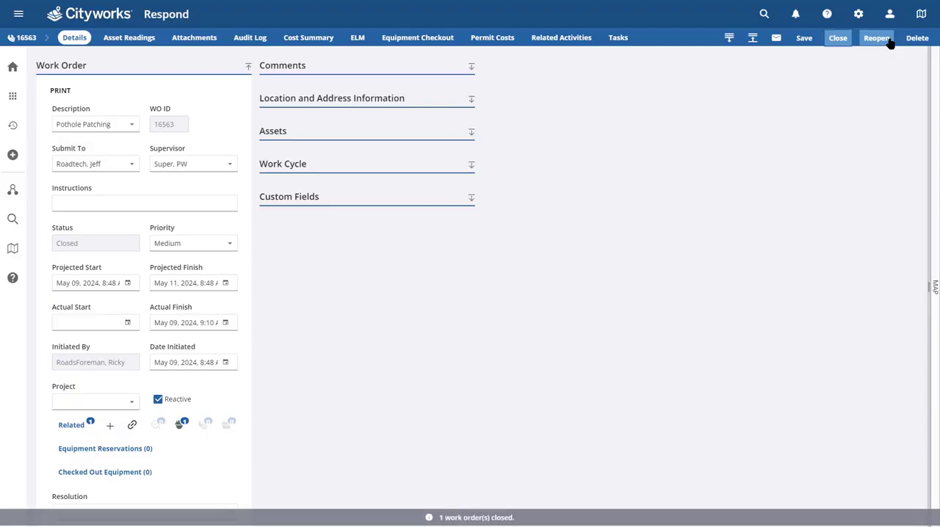
left_click(179, 432)
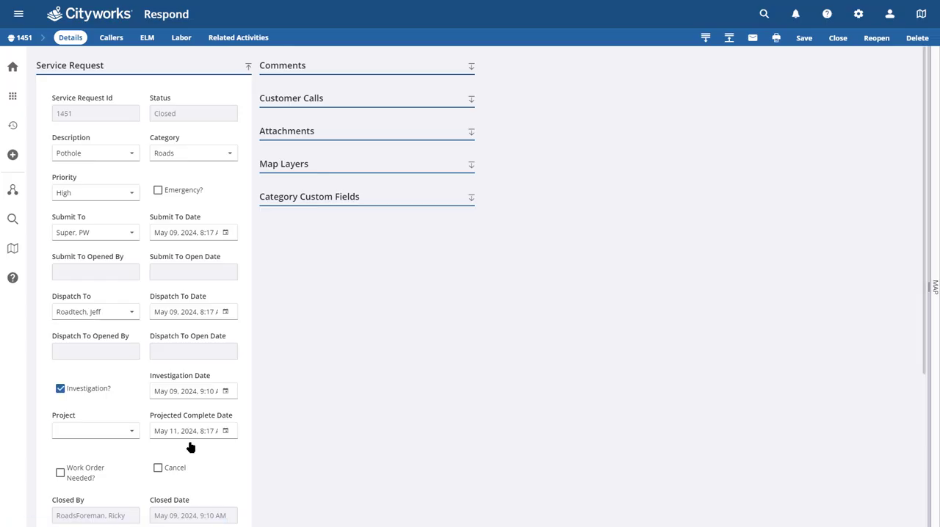